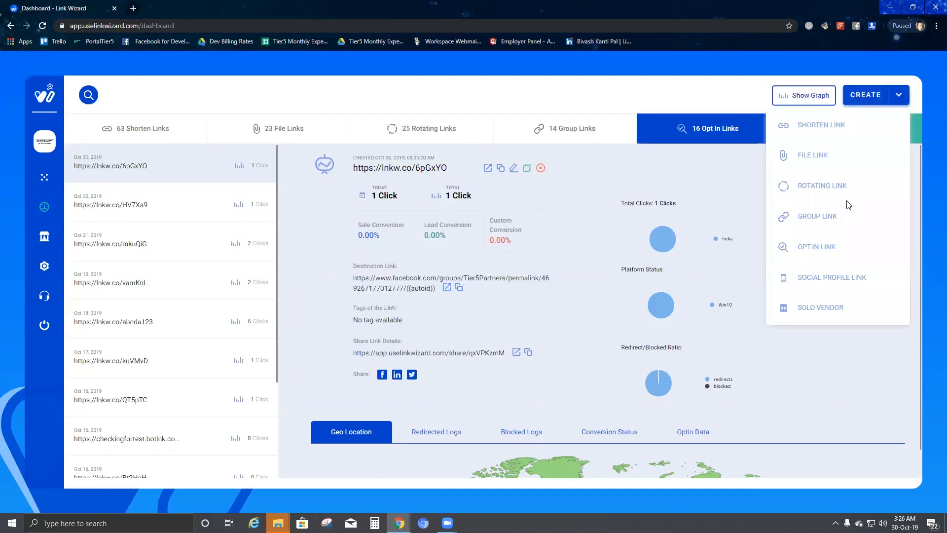
Step: Start a new opt-in link with header 'Test' and mandatory Full Name and Phone No fields
left_click(828, 252)
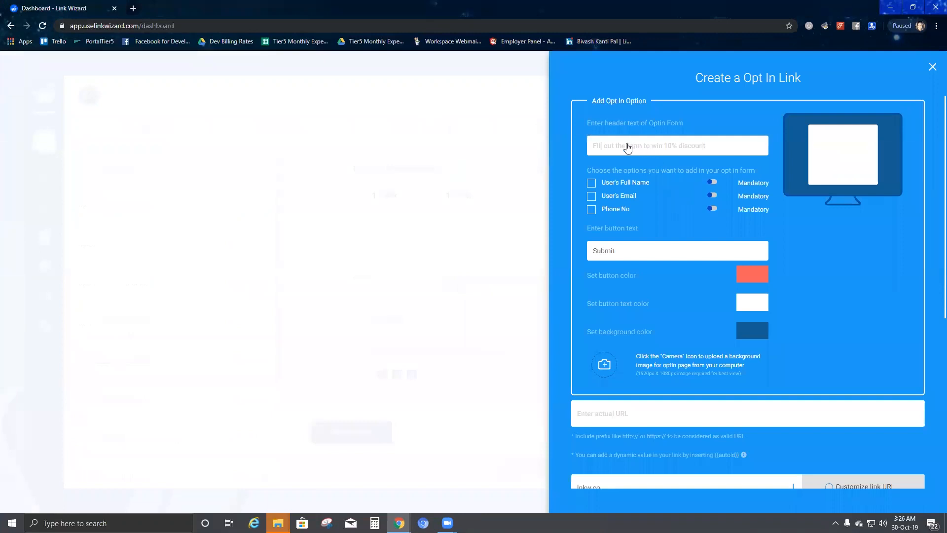
left_click(628, 148)
type("Test")
left_click(592, 184)
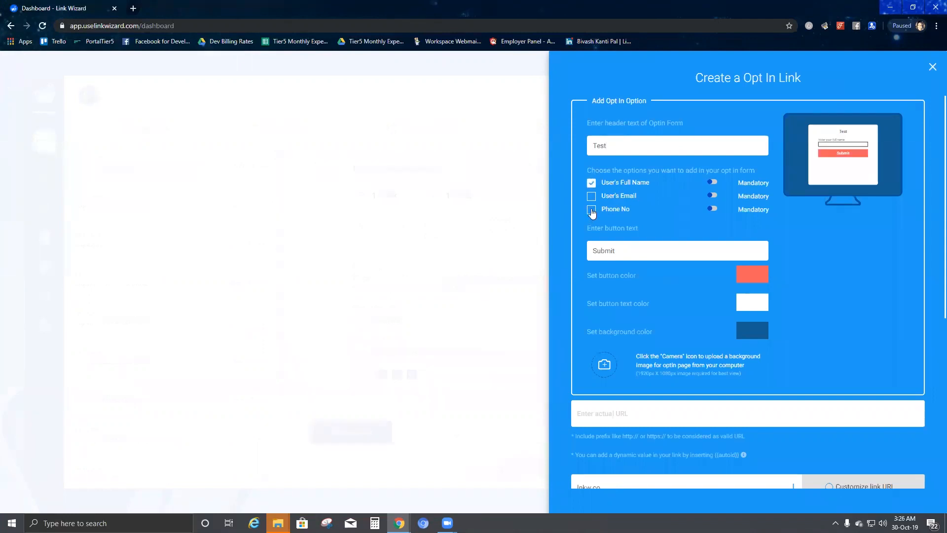
left_click(591, 209)
left_click(712, 182)
left_click(713, 209)
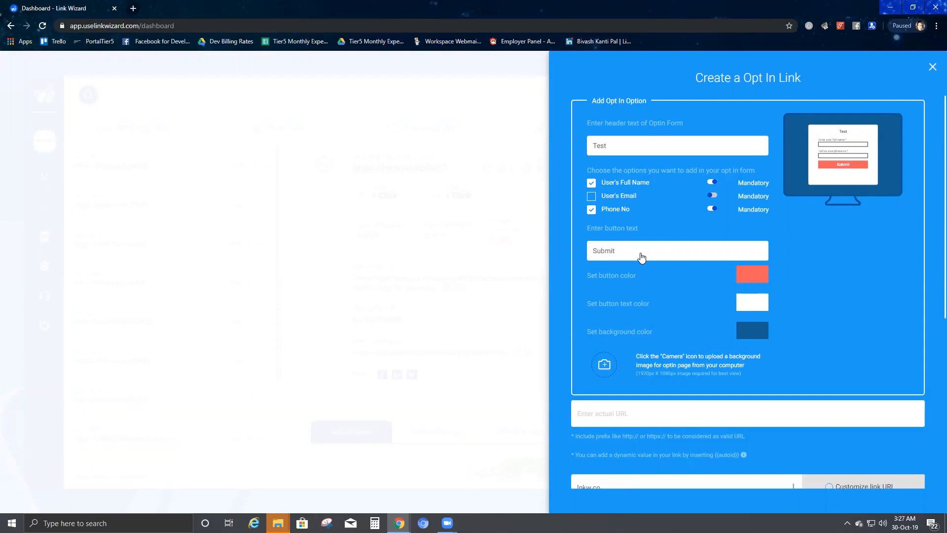
Step: Make the form's submit button purple and its background red
left_click(754, 274)
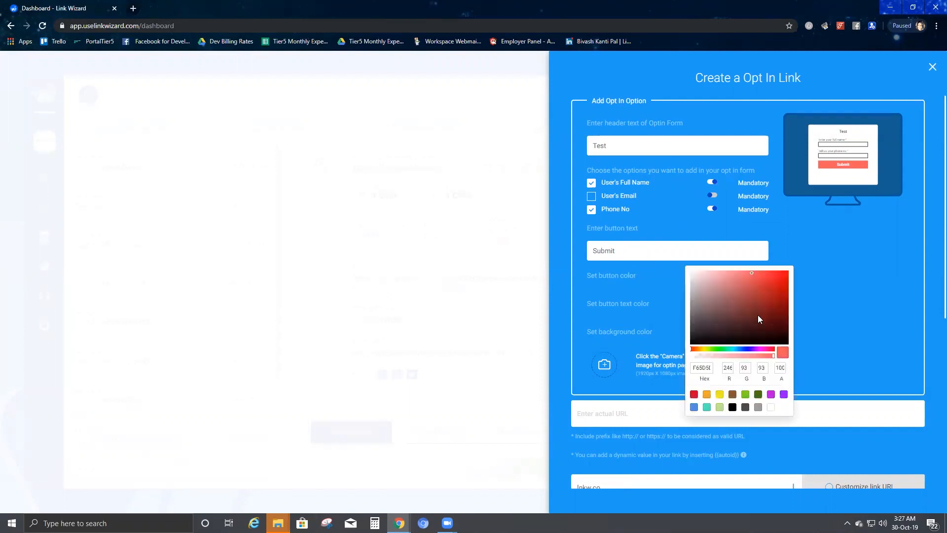
left_click(748, 349)
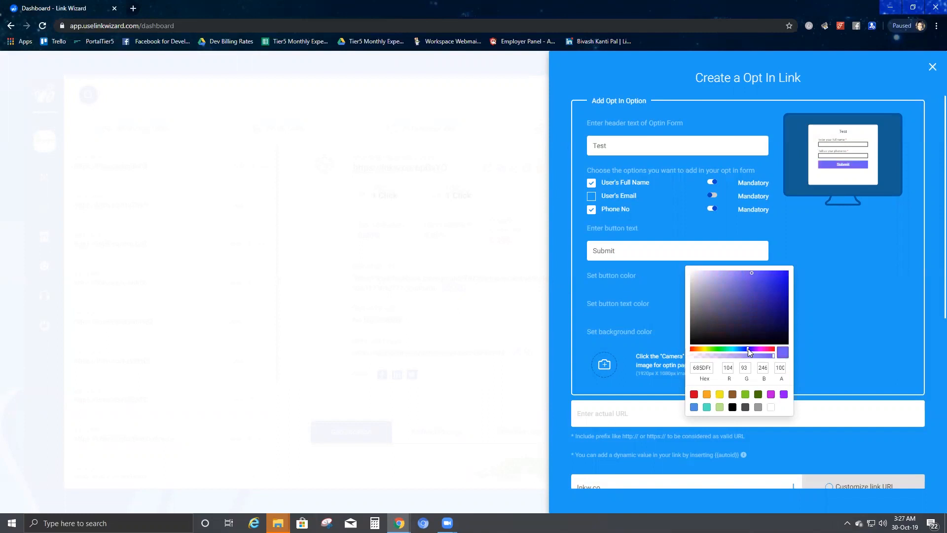
left_click(833, 357)
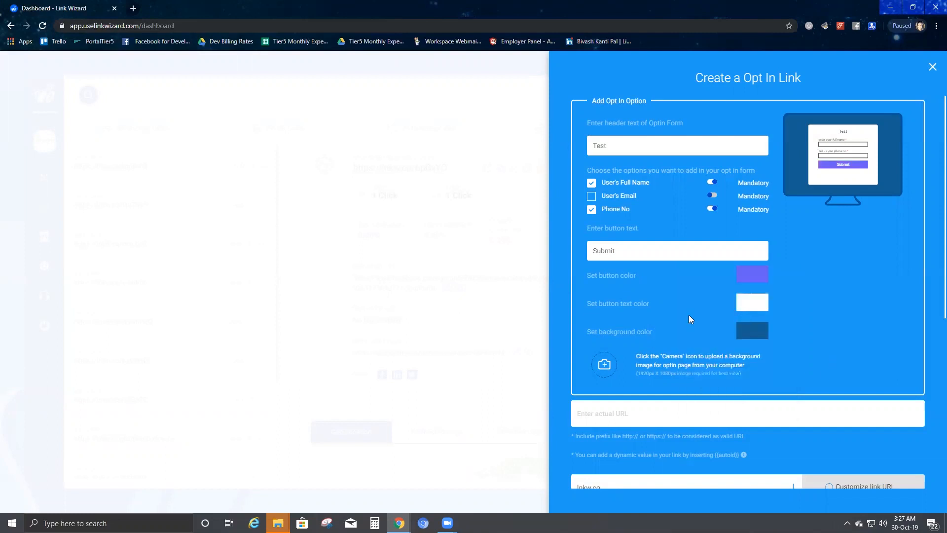
left_click(760, 333)
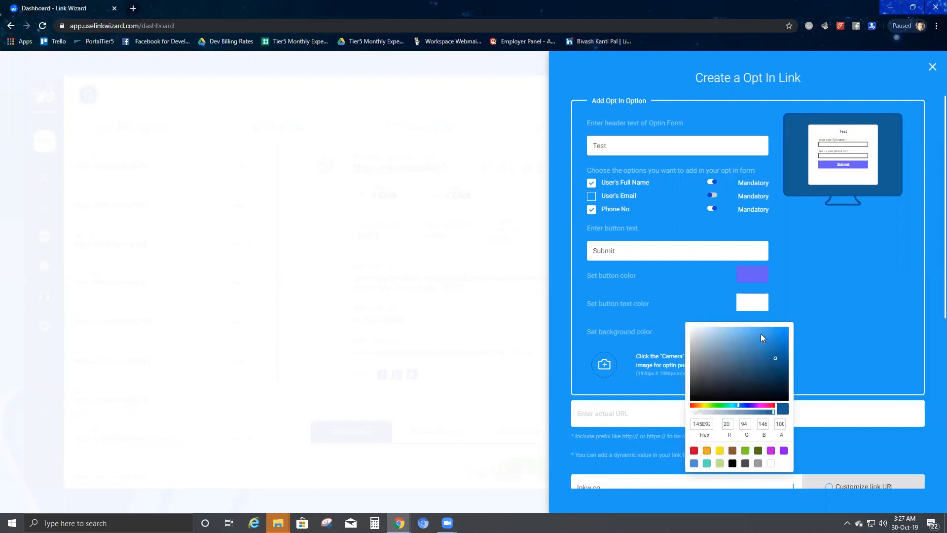
left_click(695, 452)
left_click(833, 286)
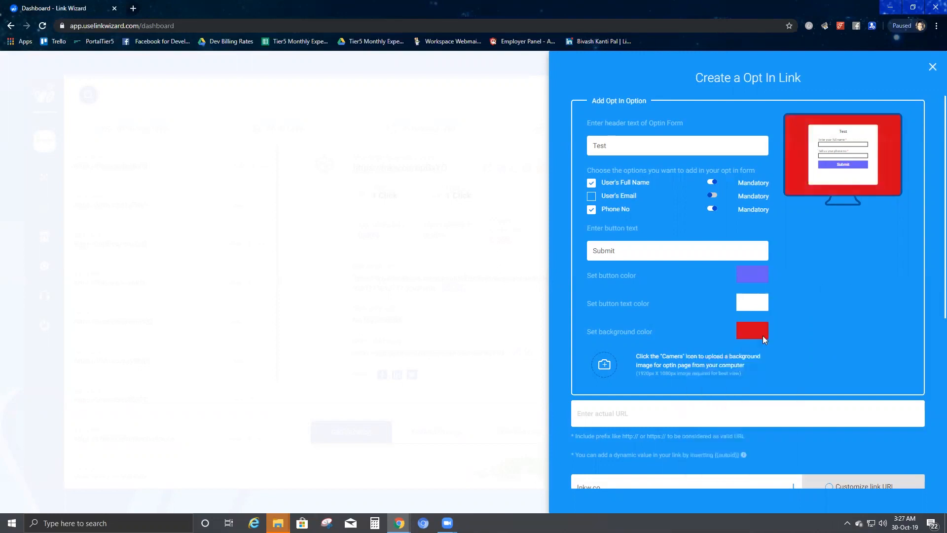
Step: Upload the 'sky' image from the Desktop as the opt-in form's background image
scroll(692, 320, "down", 2)
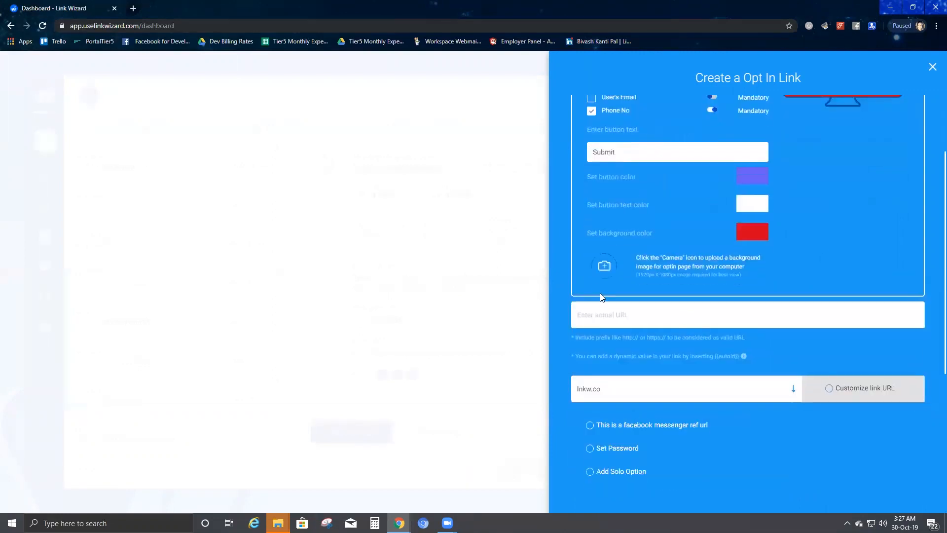
left_click(604, 266)
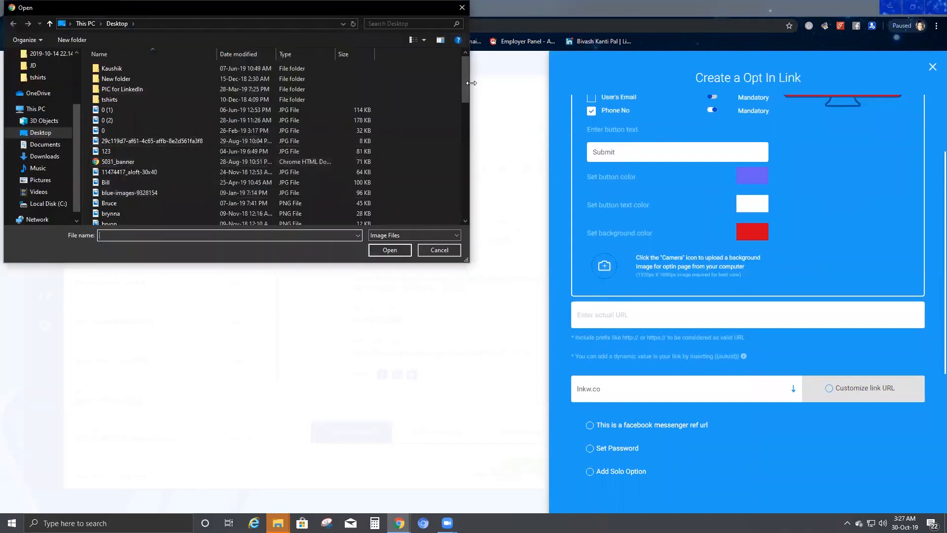
mouse_move(464, 90)
left_mouse_down()
mouse_move(465, 107)
mouse_move(470, 74)
left_mouse_up()
left_click_drag(467, 80, 467, 199)
left_click(164, 146)
left_click(389, 251)
scroll(862, 202, "up", 2)
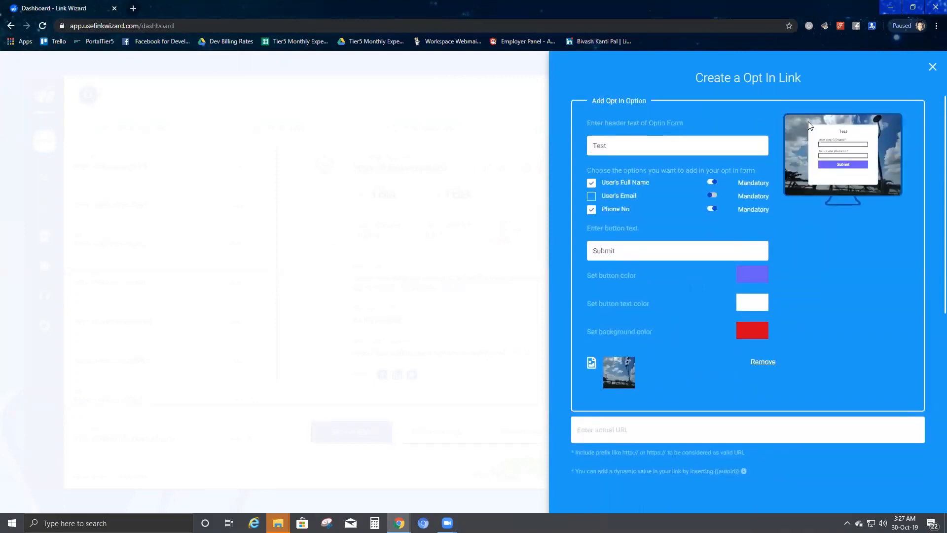
scroll(808, 292, "down", 3)
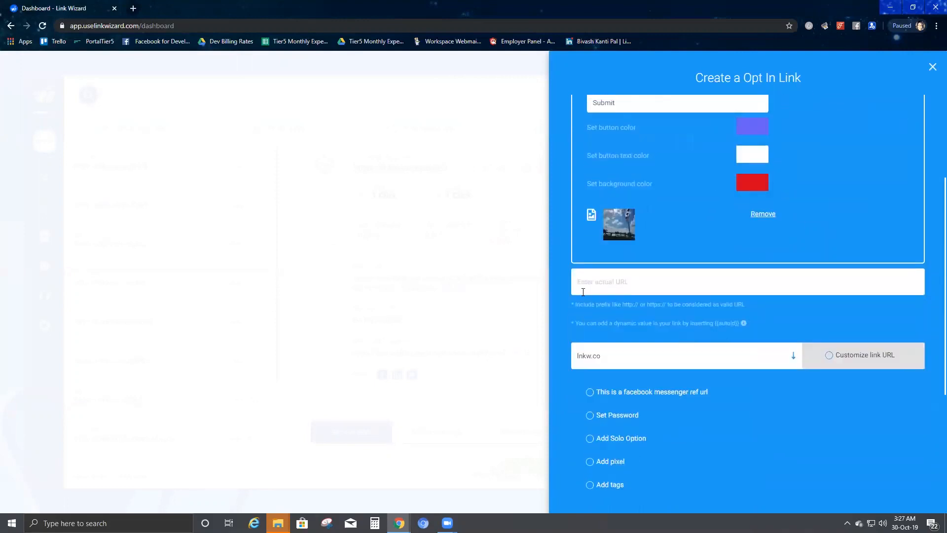
Step: Paste the Amazon page address as the opt-in link's destination URL
left_click(621, 282)
key("ctrl+v")
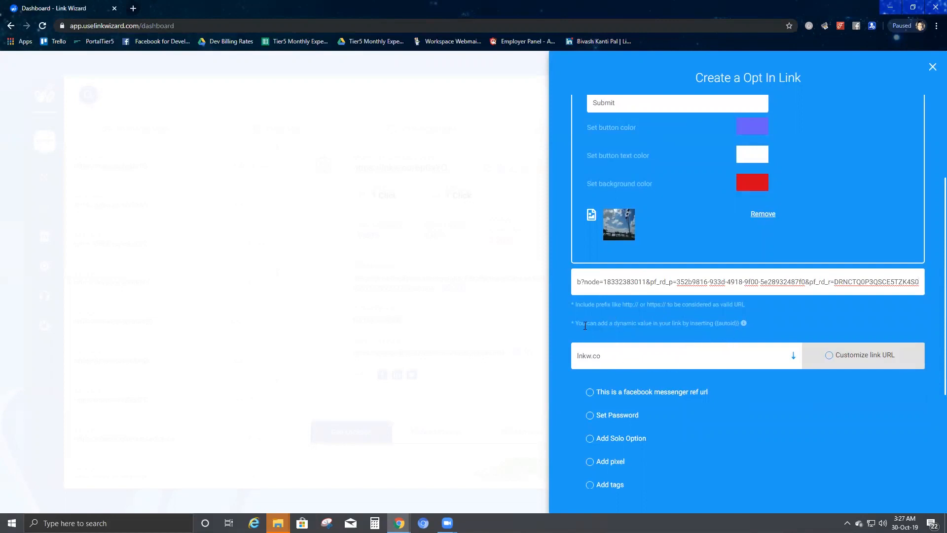
left_click_drag(745, 324, 563, 325)
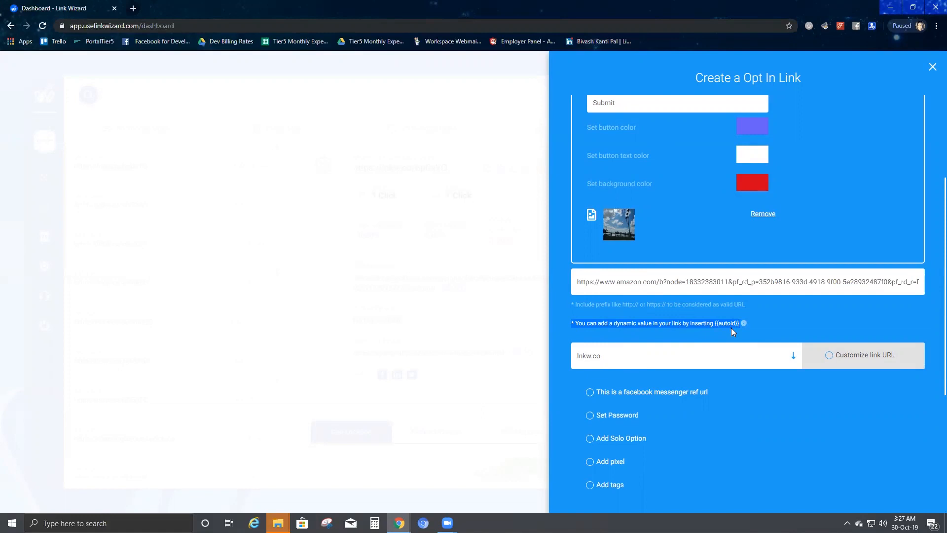
left_click_drag(916, 282, 922, 282)
Step: Append the dynamic parameter &Somevalue={{autoid}} to the end of the destination URL
left_click(921, 281)
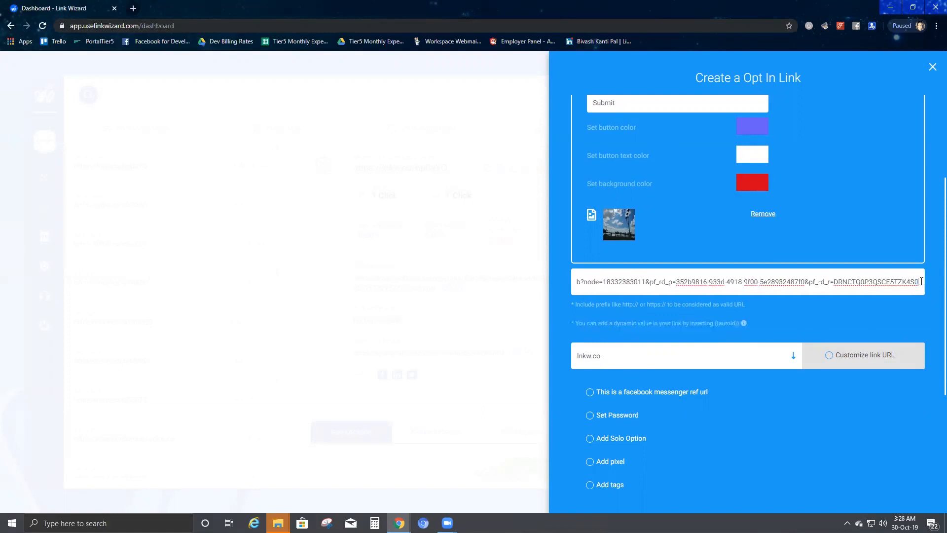
type("&")
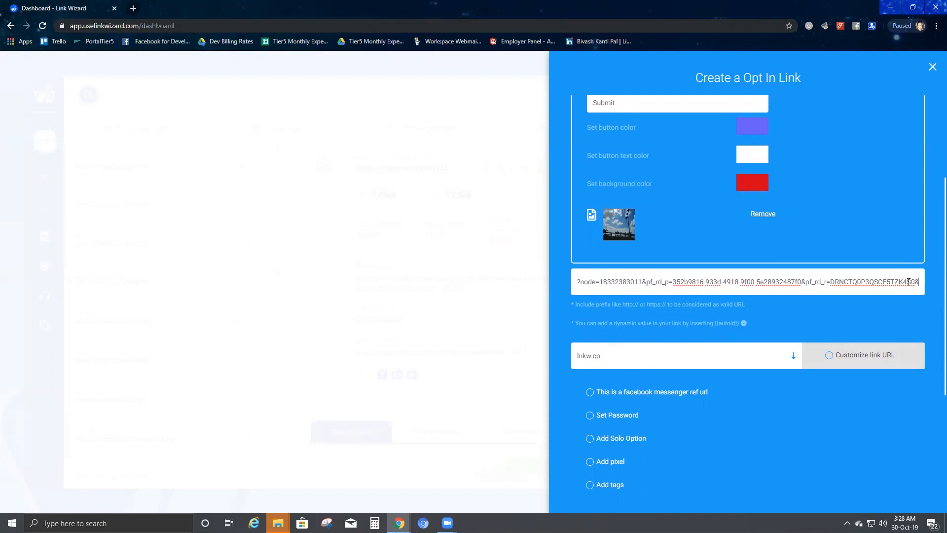
type("Some")
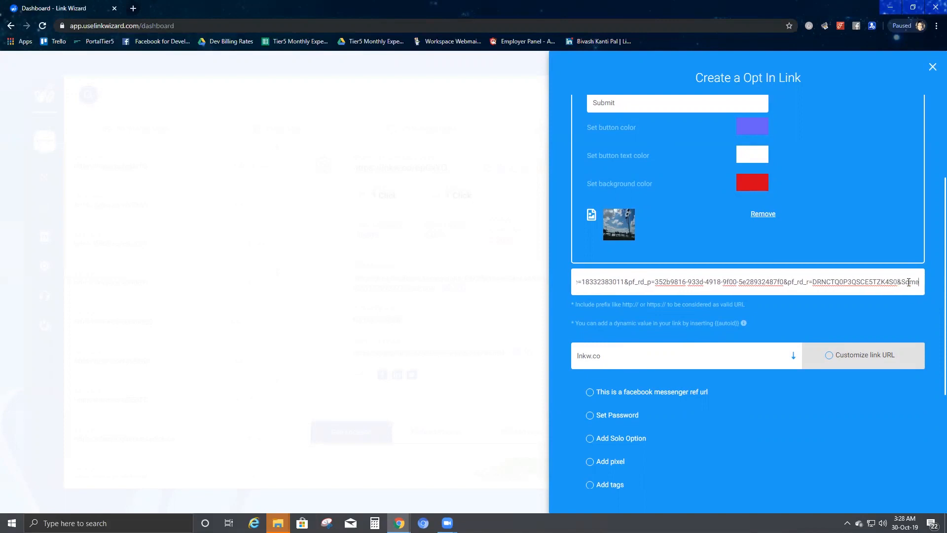
type("V")
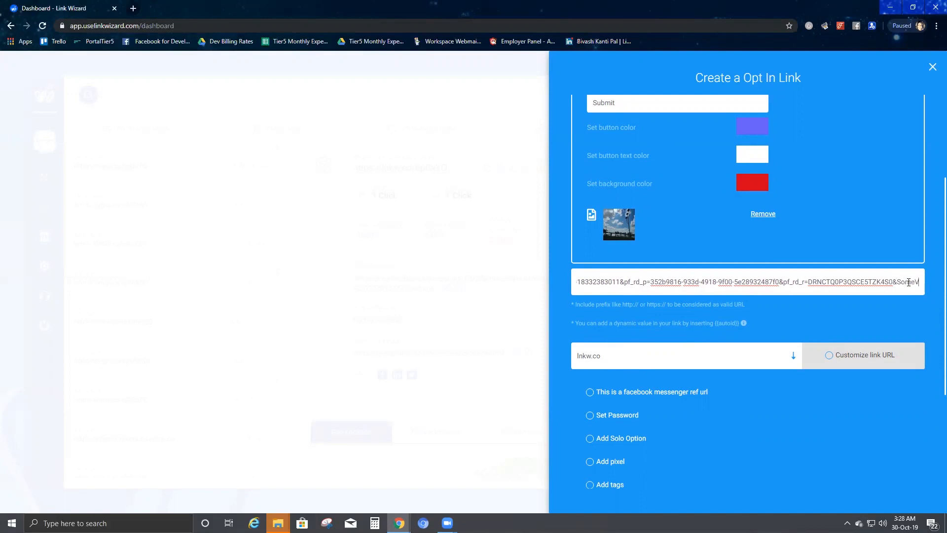
key("BackSpace")
type("value")
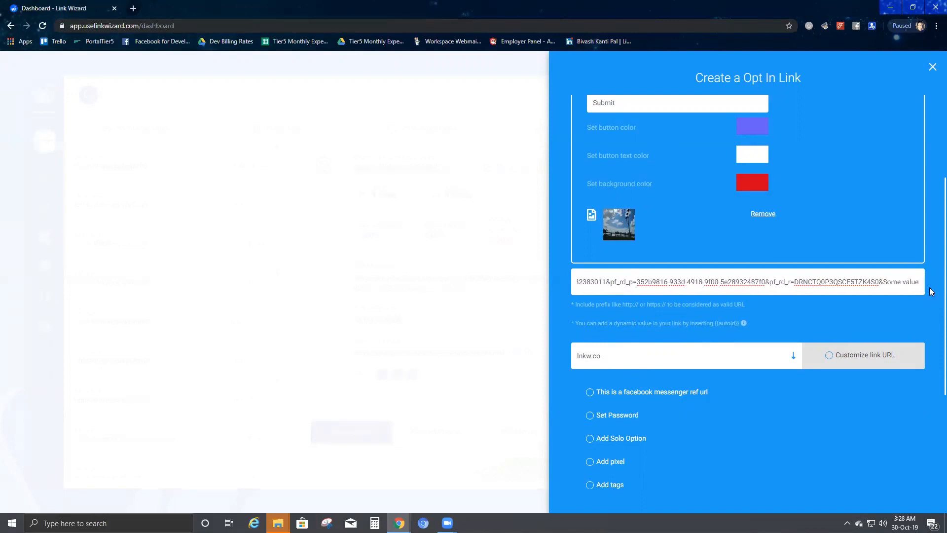
left_click(904, 282)
key("BackSpace")
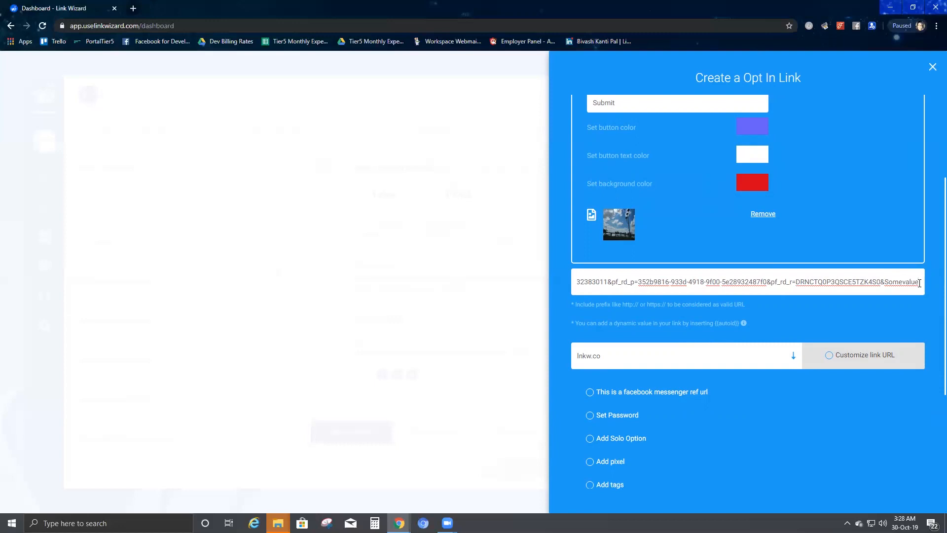
type("={autoid")
key("BackSpace")
key("BackSpace")
key("BackSpace")
key("BackSpace")
key("BackSpace")
key("BackSpace")
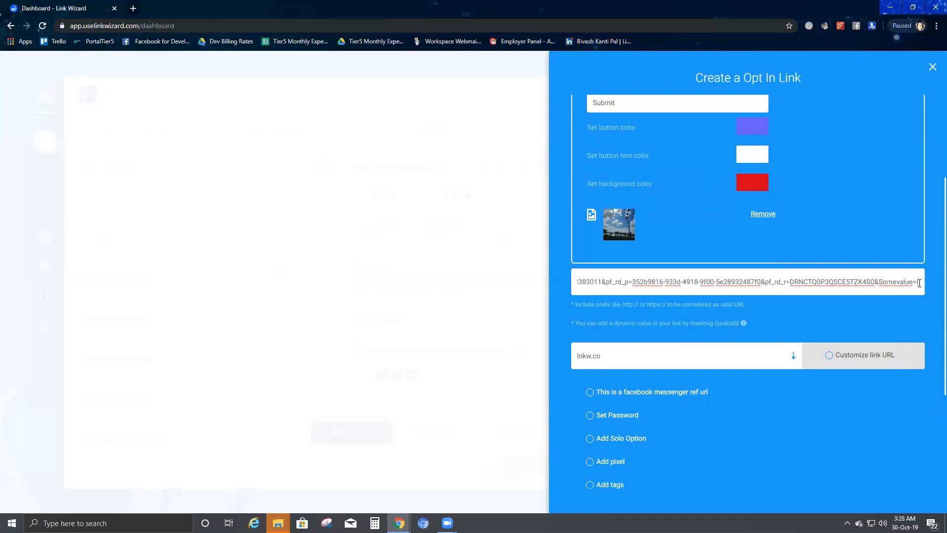
type("{autoid")
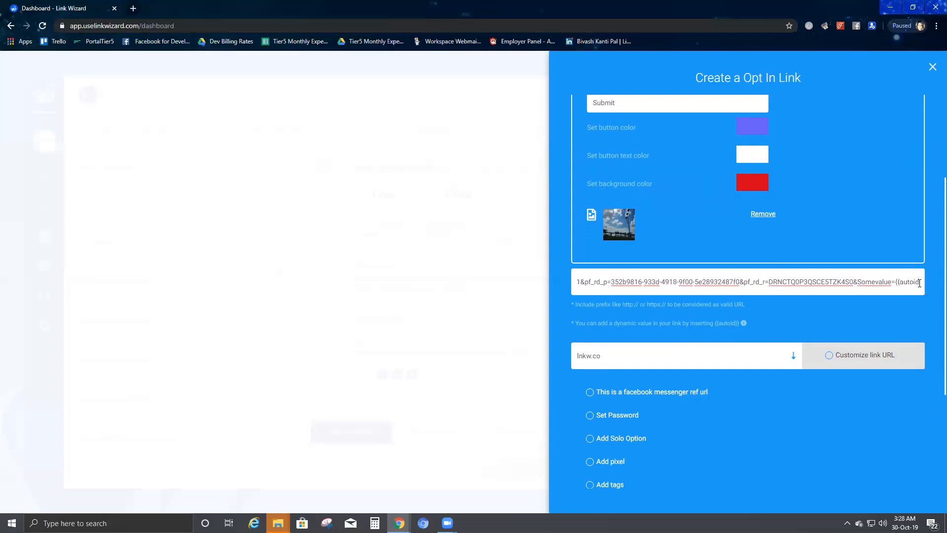
type("}}")
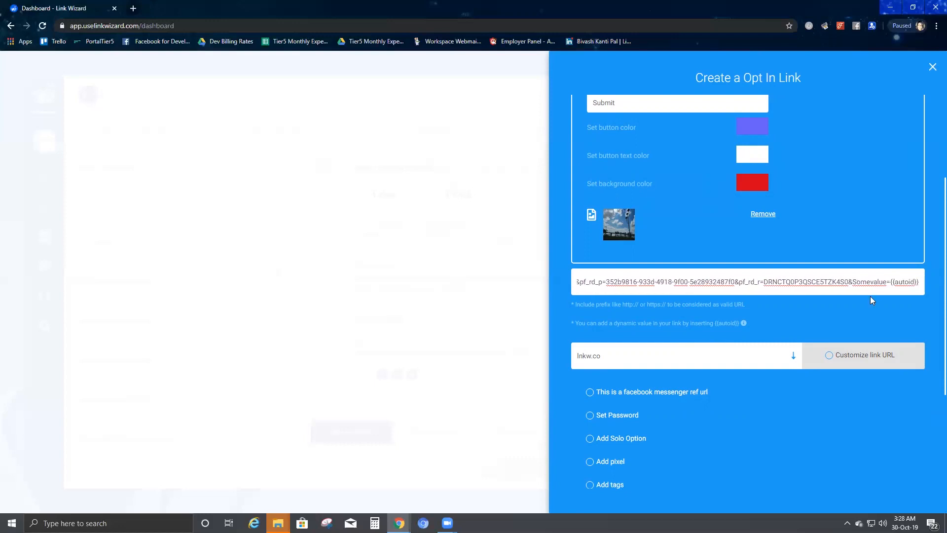
scroll(715, 414, "down", 3)
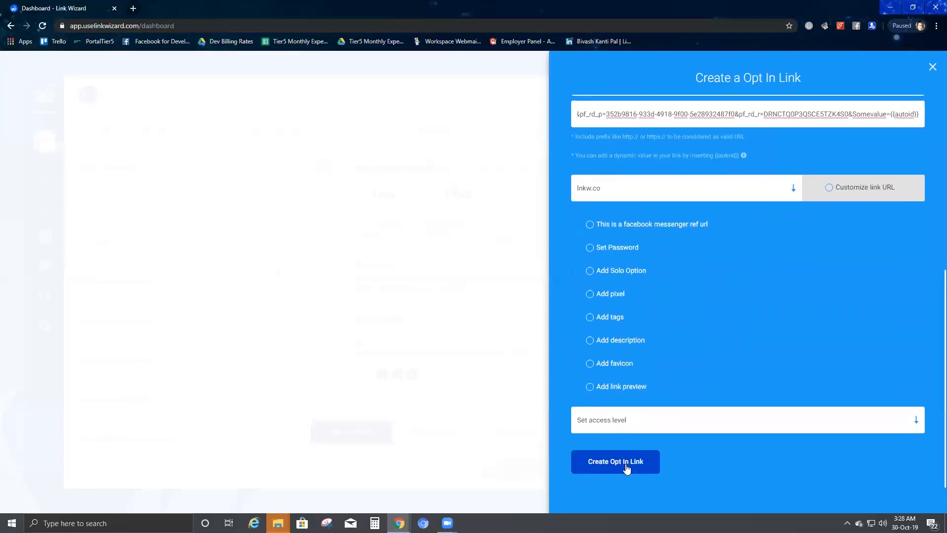
left_click(625, 467)
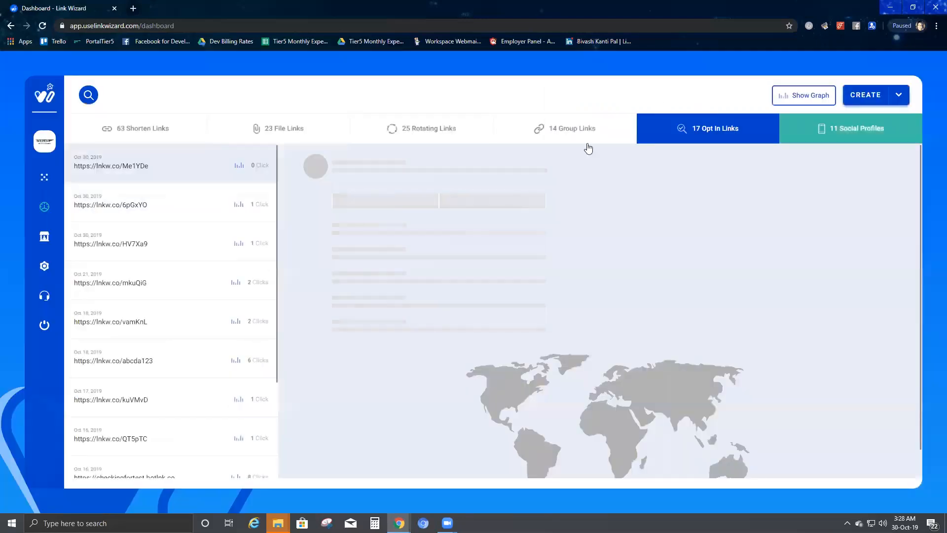
left_click(718, 132)
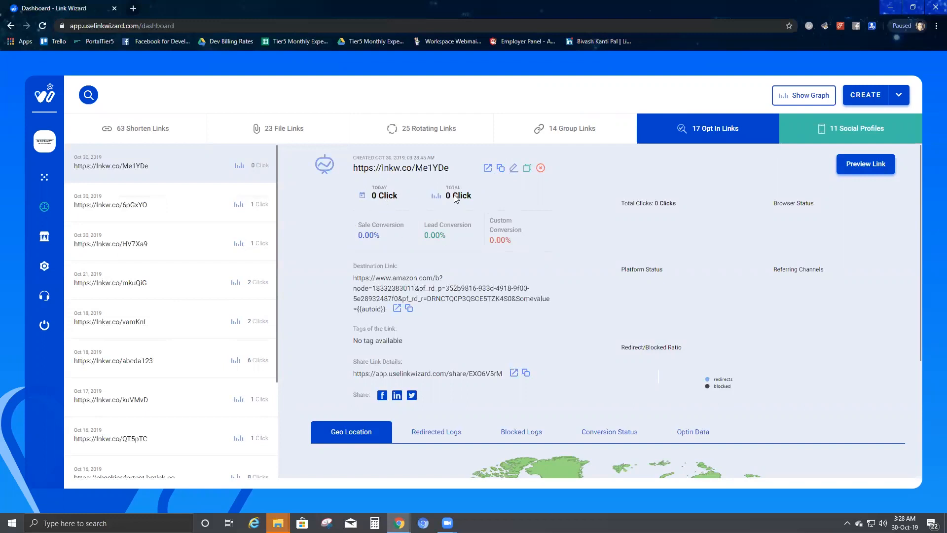
left_click_drag(616, 204, 708, 286)
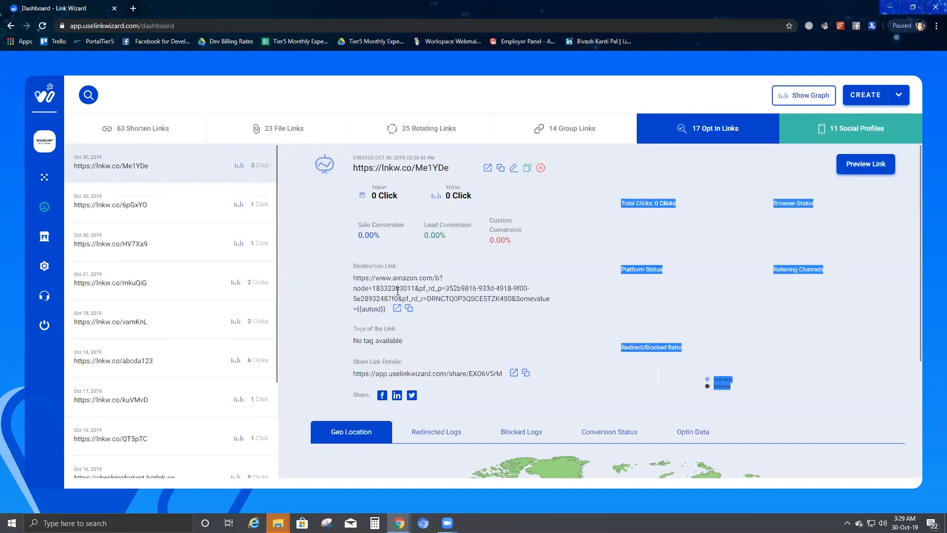
Step: Copy the short link and open it in Chromium
left_click(500, 170)
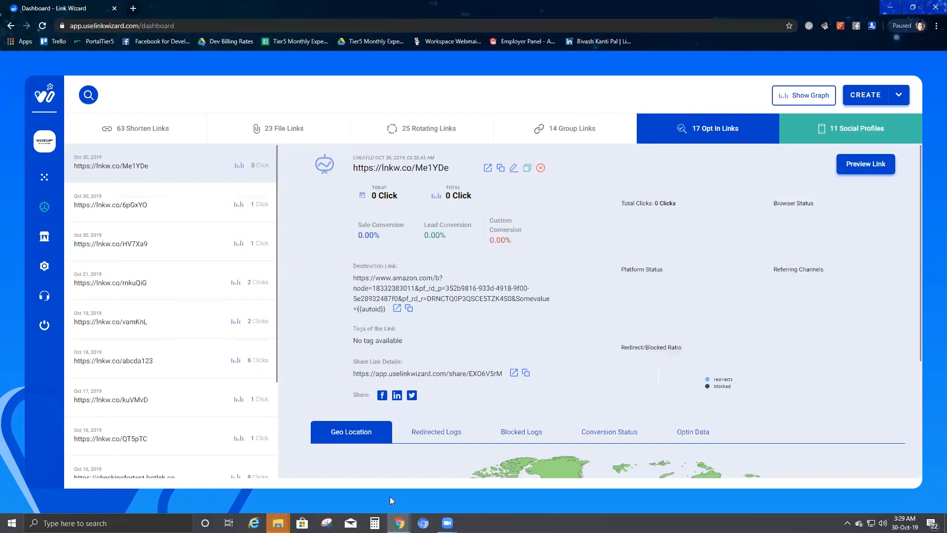
left_click(423, 523)
left_click(189, 21)
key("ctrl+v")
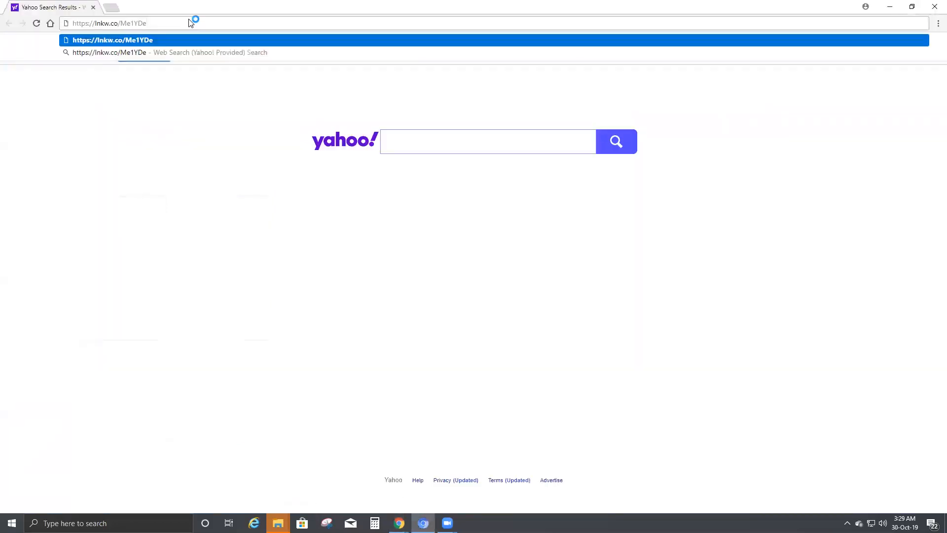
key("Return")
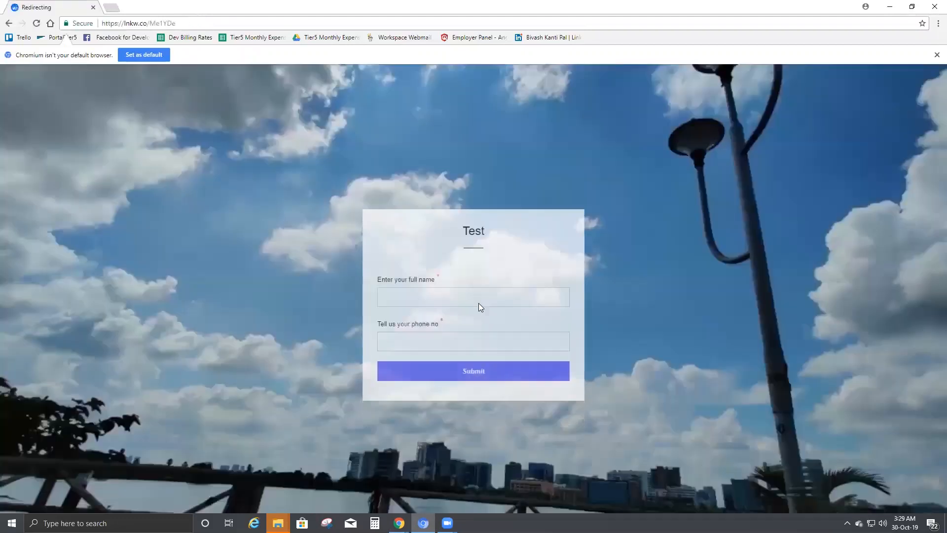
Step: Fill in the Test form with a full name and phone number and submit it
left_click(434, 278)
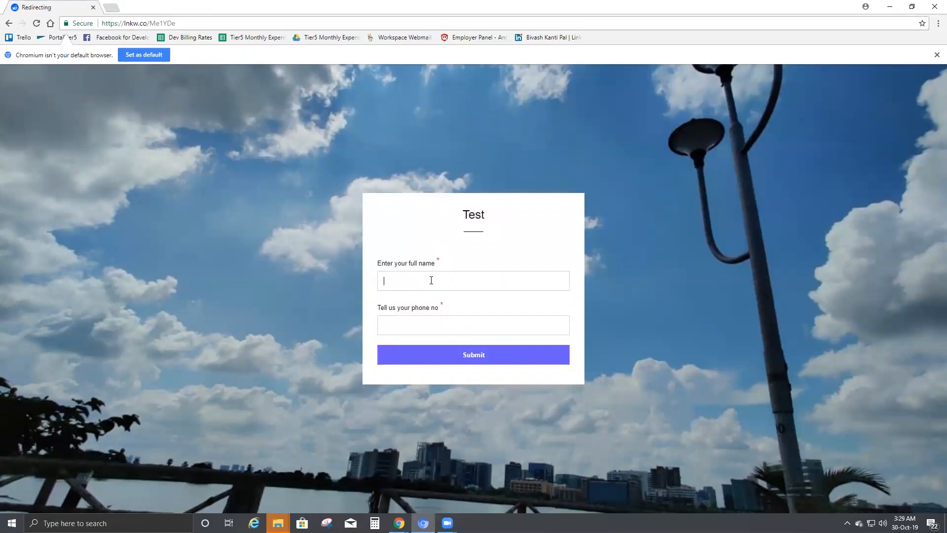
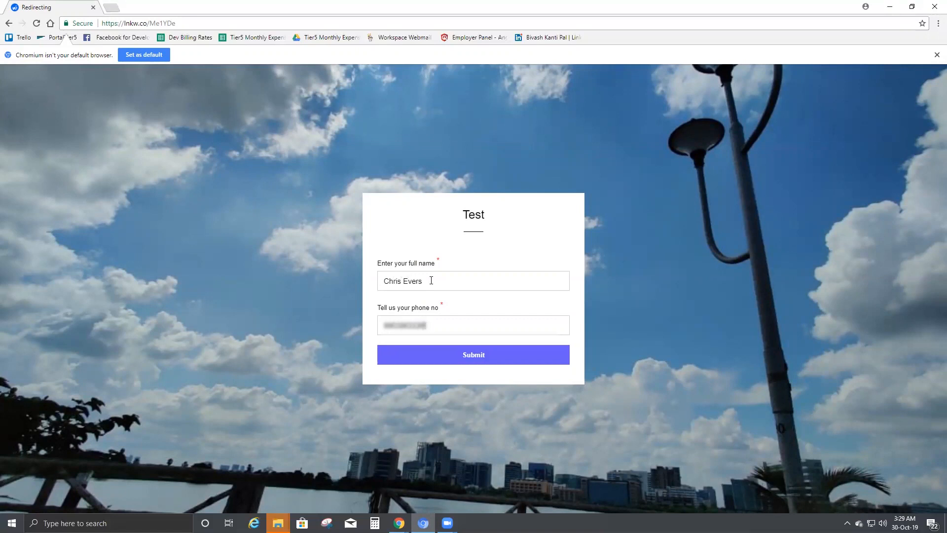
left_click(488, 364)
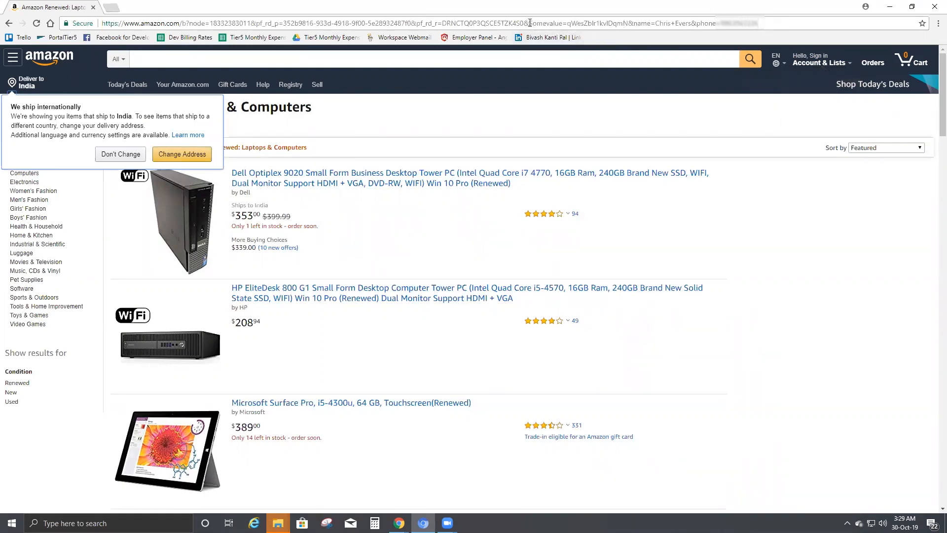
Step: Check the Somevalue, name and phone parameters in the Amazon address, then bring up Chrome's taskbar menu
left_click_drag(524, 23, 765, 22)
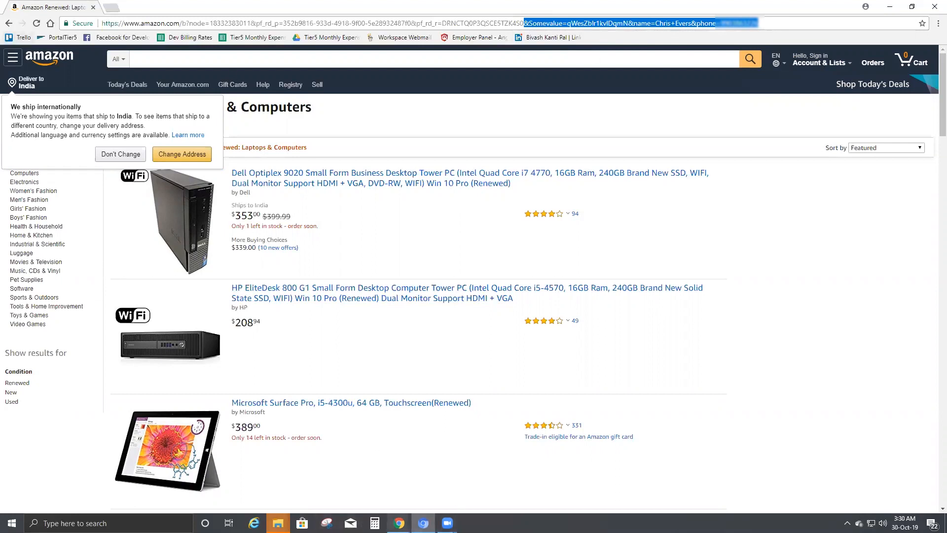
right_click(400, 523)
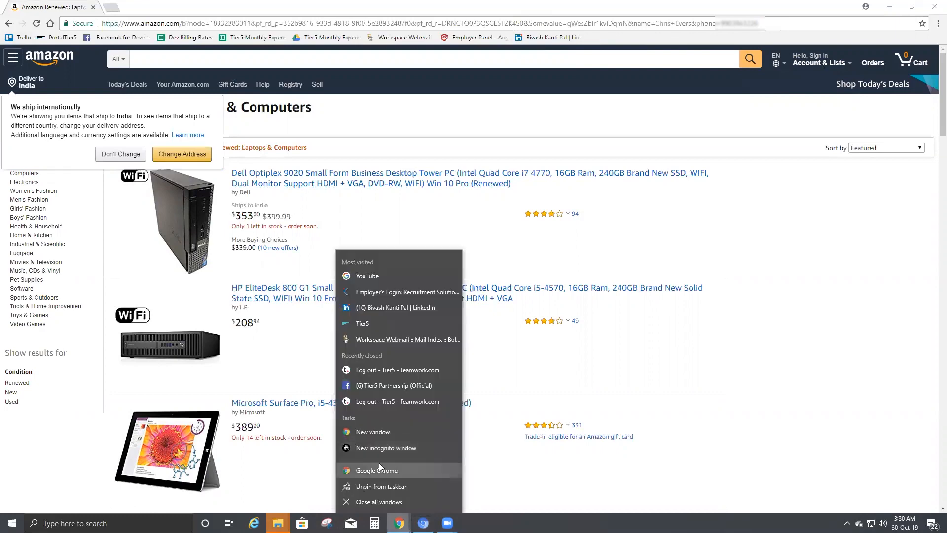
Step: Open the short link in a new Chrome window
left_click(370, 432)
key("ctrl+v")
key("Return")
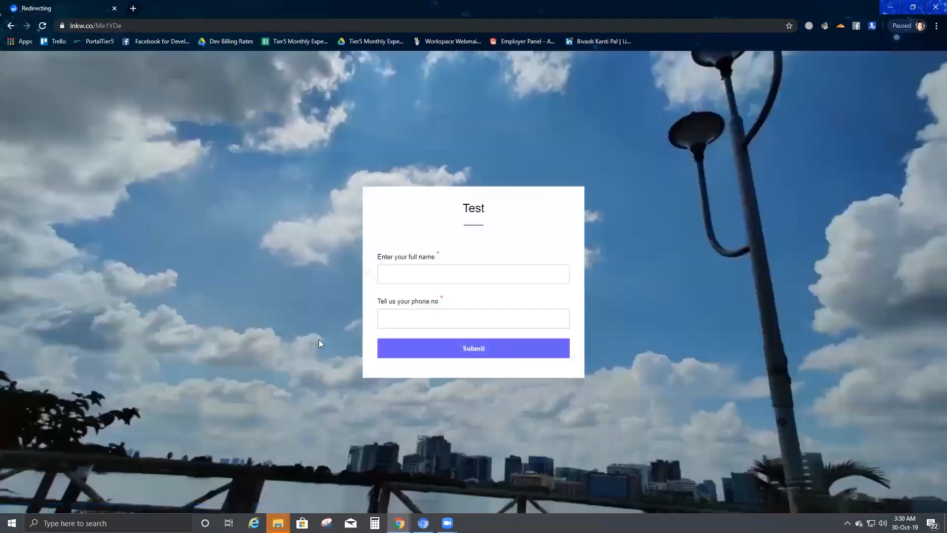
Step: Submit the Test form again with a different full name and phone number
left_click(417, 269)
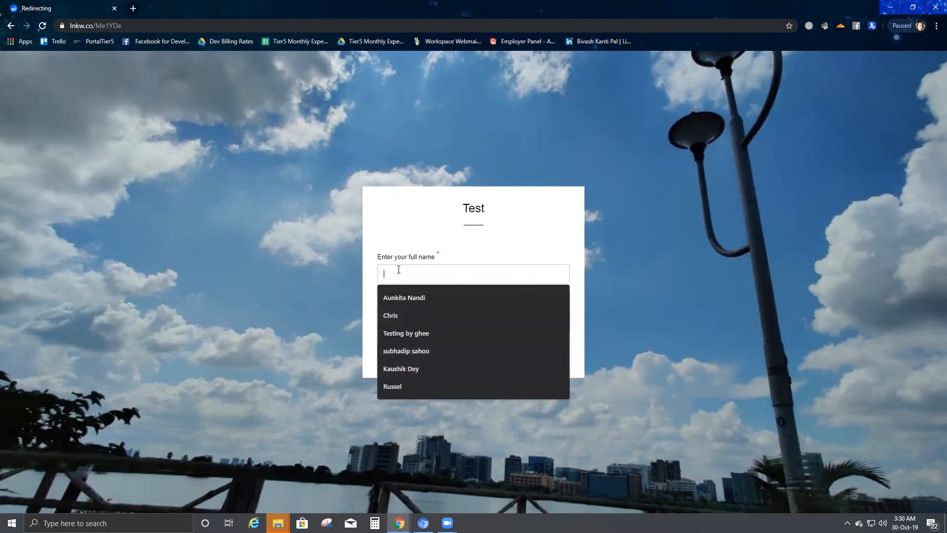
type("Rusel")
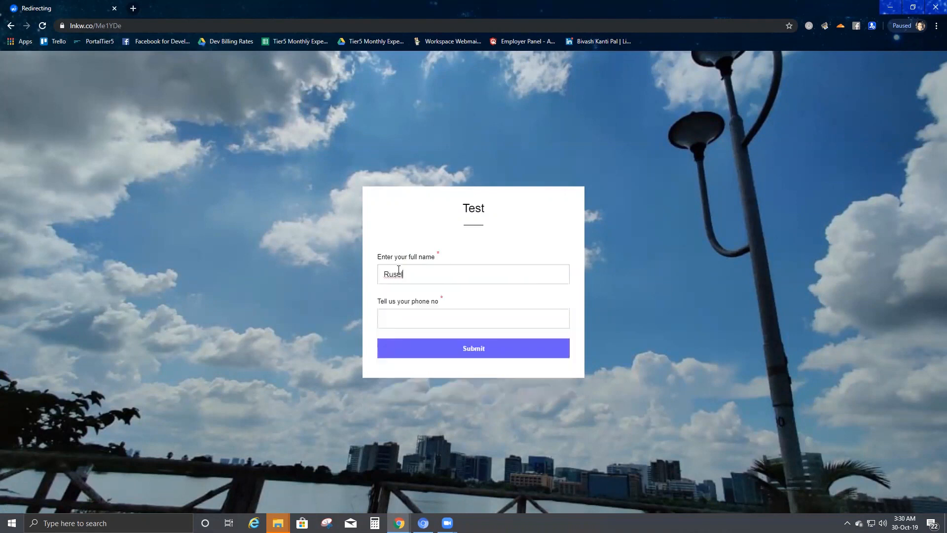
key("BackSpace")
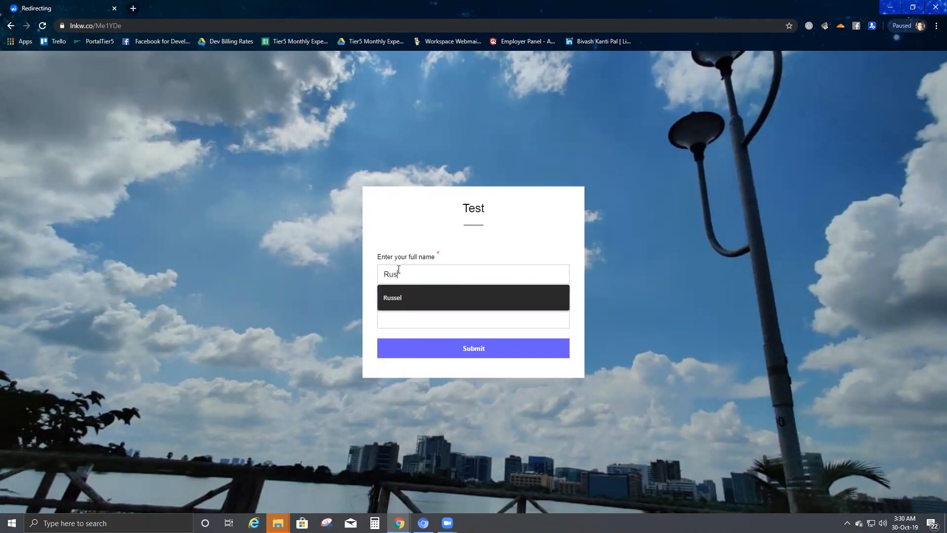
type("ssell")
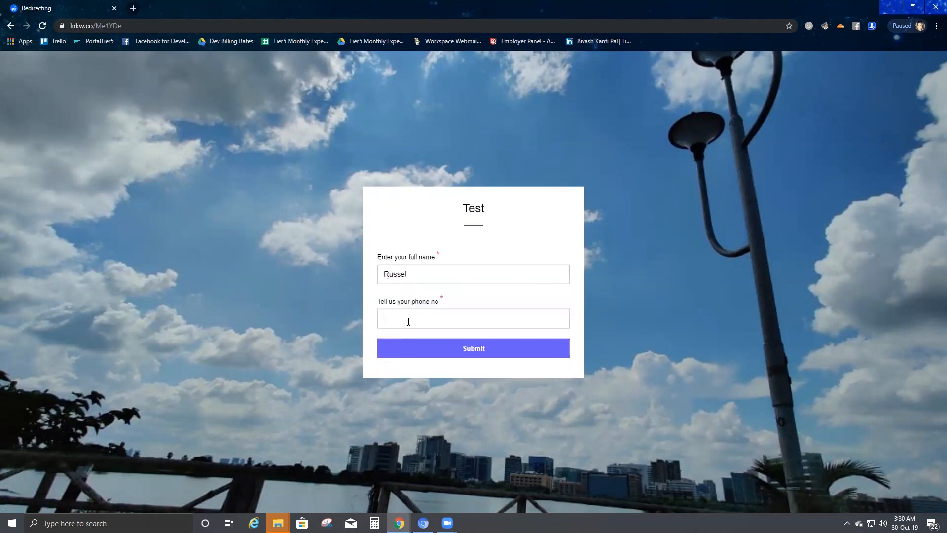
left_click(408, 321)
type("1234567890")
left_click(437, 344)
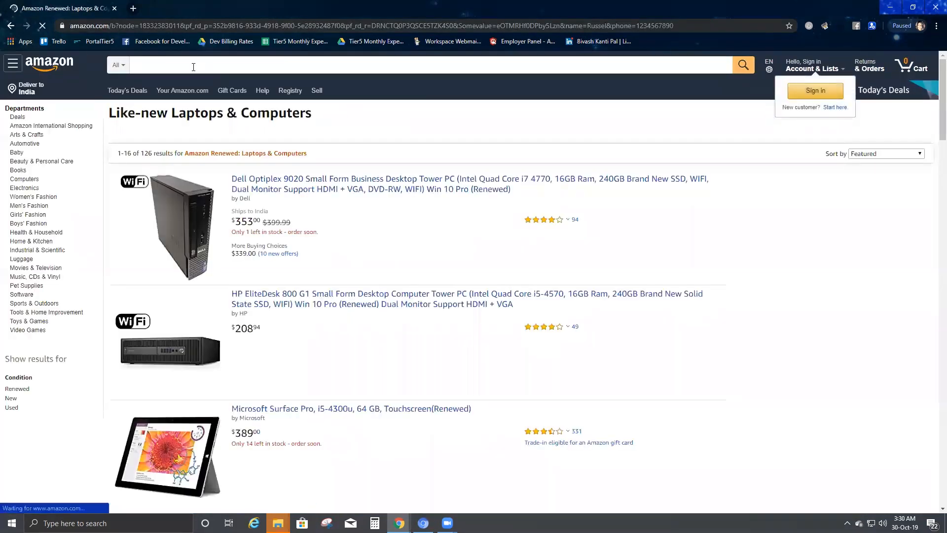
Step: Inspect the name and phone parameters appended to the Amazon page address
left_click_drag(674, 25, 461, 27)
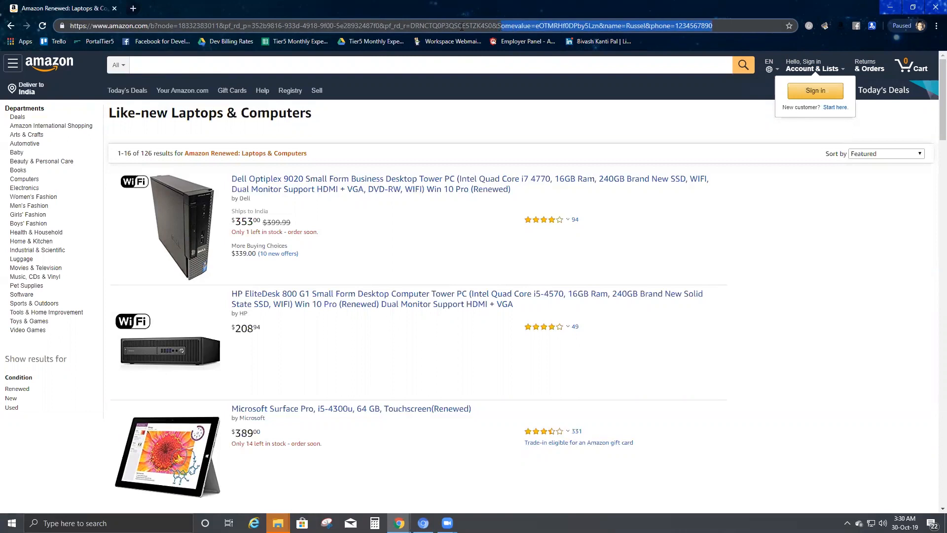
left_click(719, 23)
left_click_drag(691, 26, 501, 23)
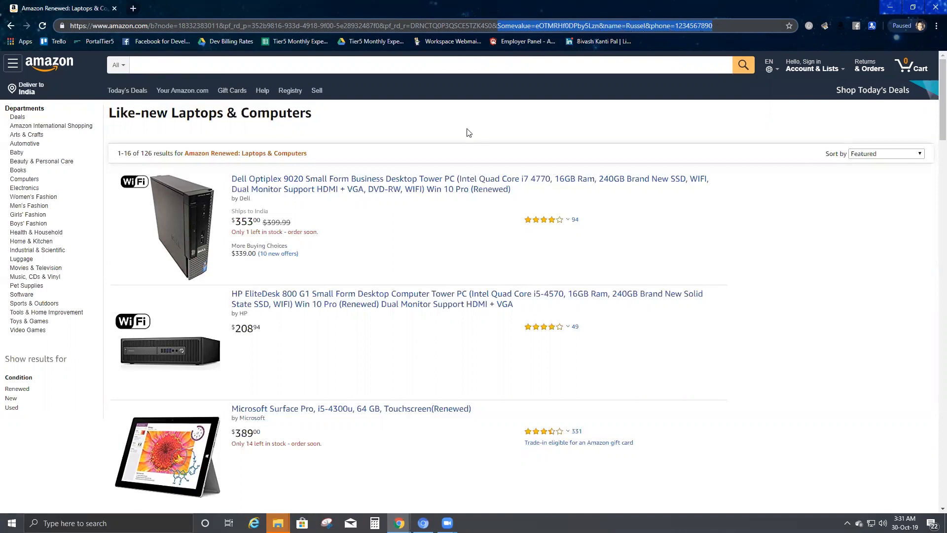
Step: Switch windows back to the Link Wizard dashboard
key("alt+Tab")
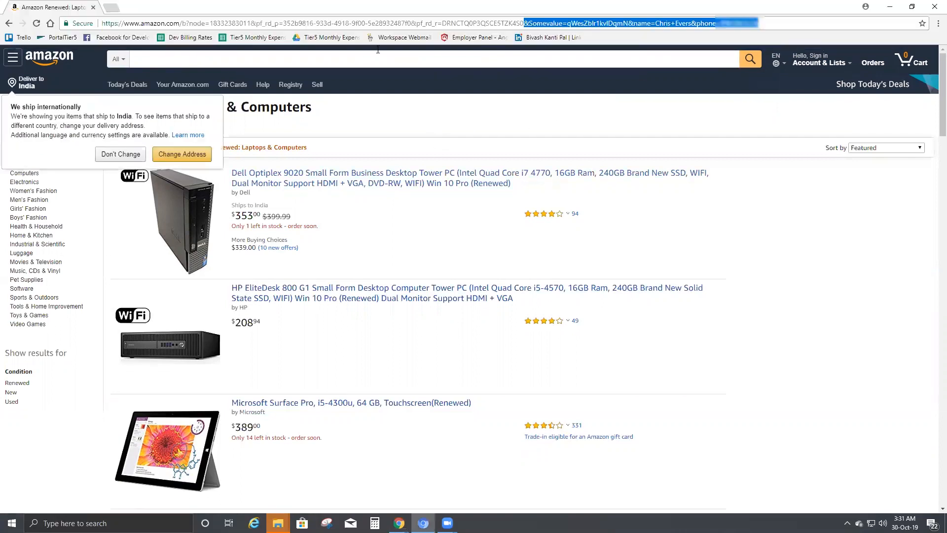
key("alt+Tab")
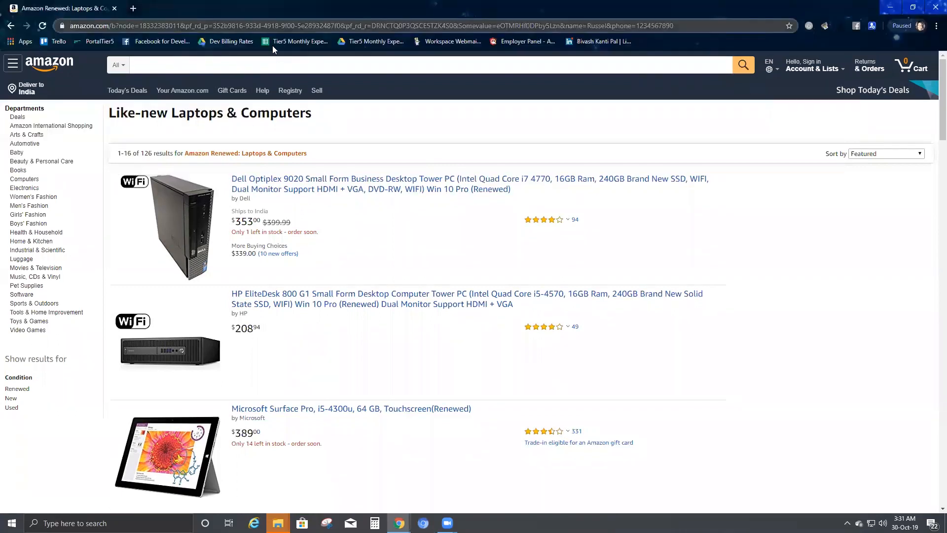
key("alt+Tab")
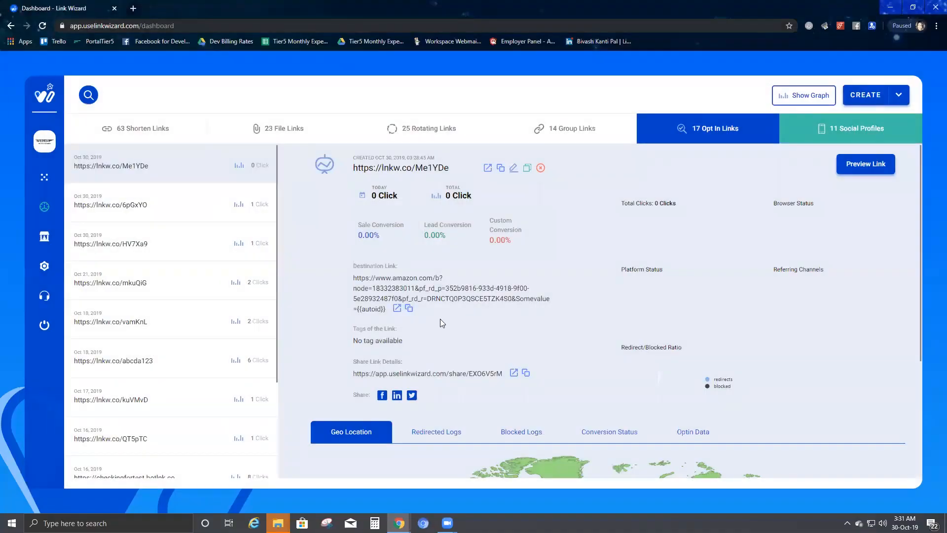
Step: Reload Opt In Links and read Me1YDe's stats: 2 clicks, India, Chrome, Win10, dark traffic, redirected
left_click(734, 134)
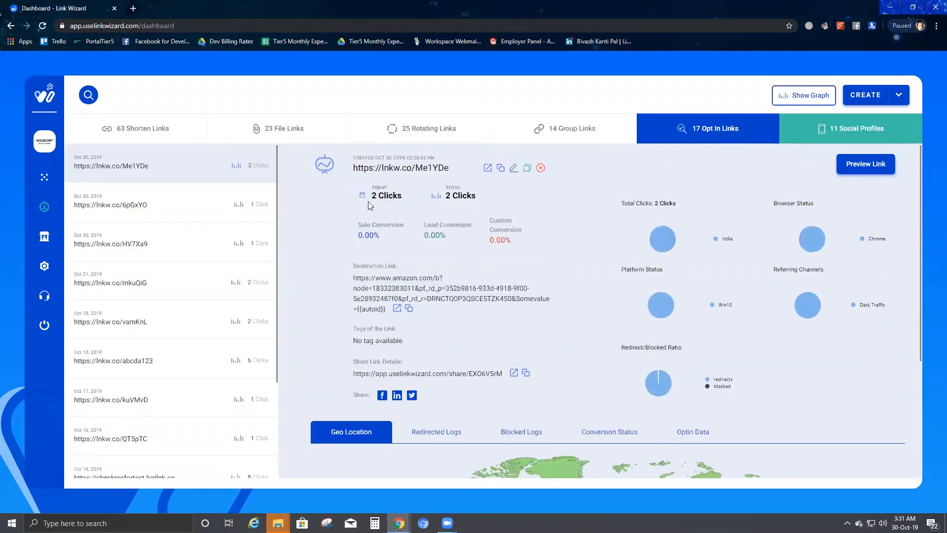
mouse_move(368, 187)
left_mouse_down()
mouse_move(409, 190)
mouse_move(361, 202)
left_mouse_up()
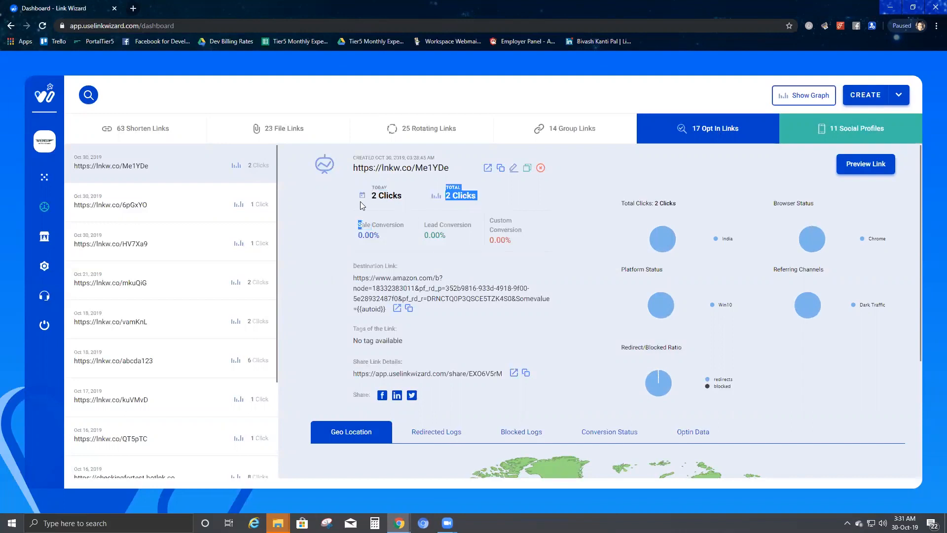
left_click(496, 199)
scroll(485, 196, "down", 1)
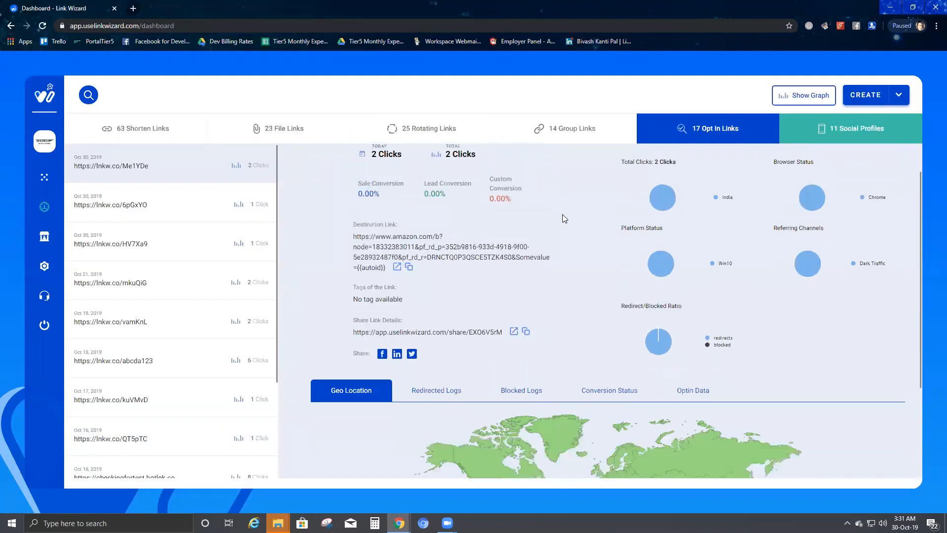
scroll(785, 239, "up", 1)
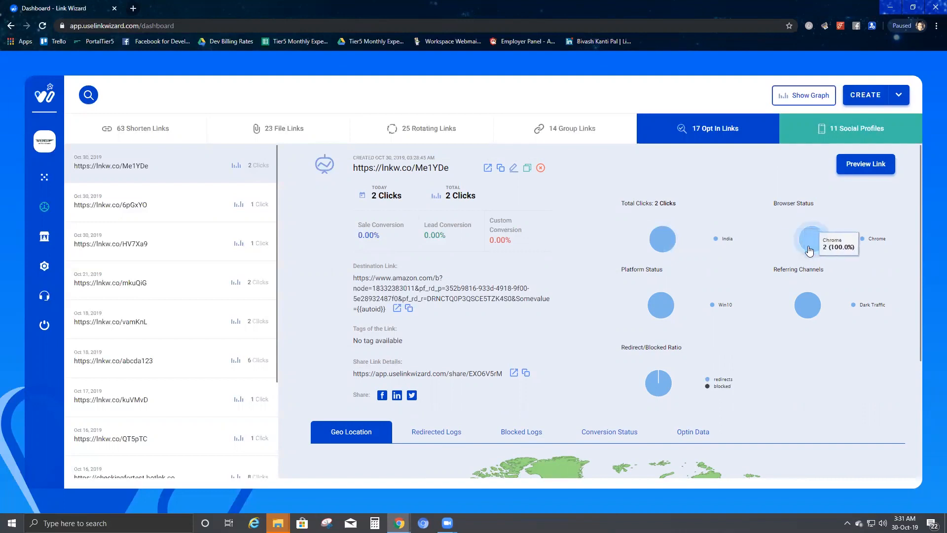
mouse_move(811, 311)
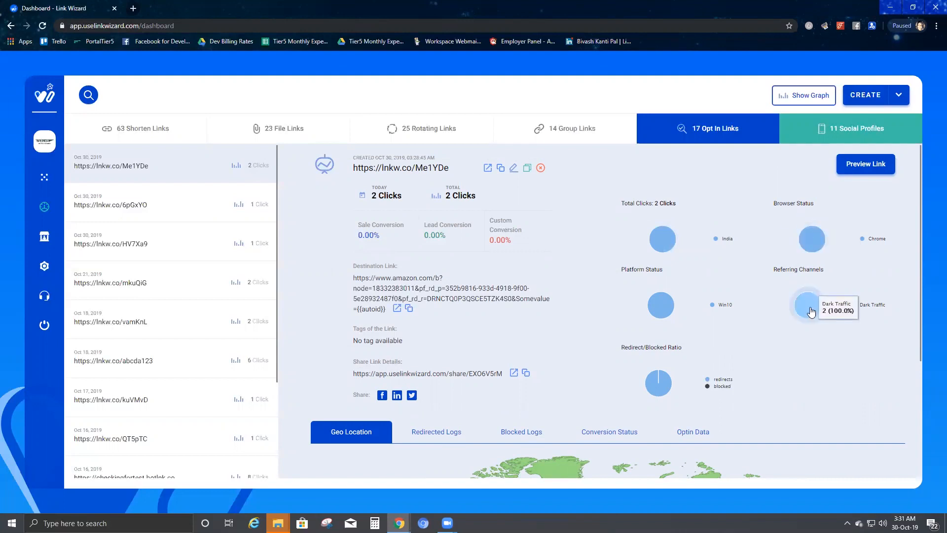
mouse_move(662, 306)
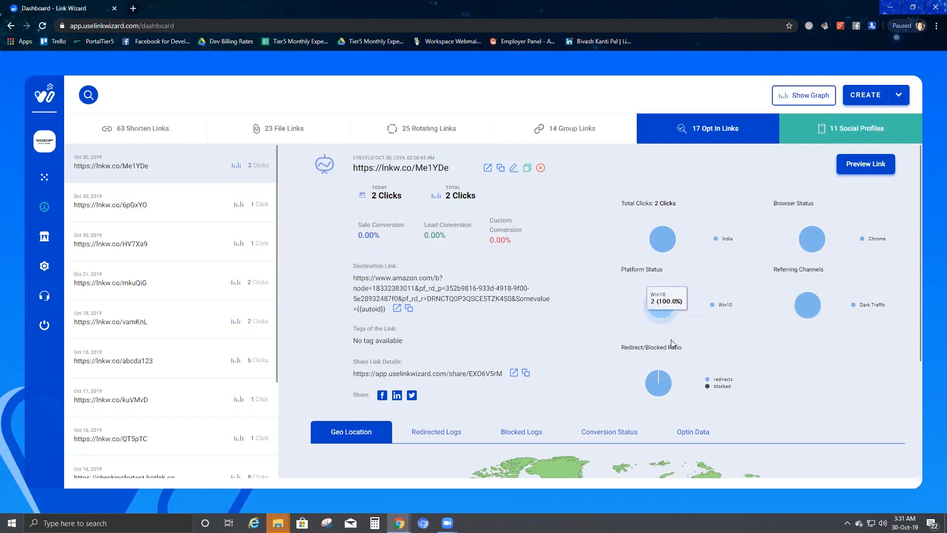
mouse_move(661, 391)
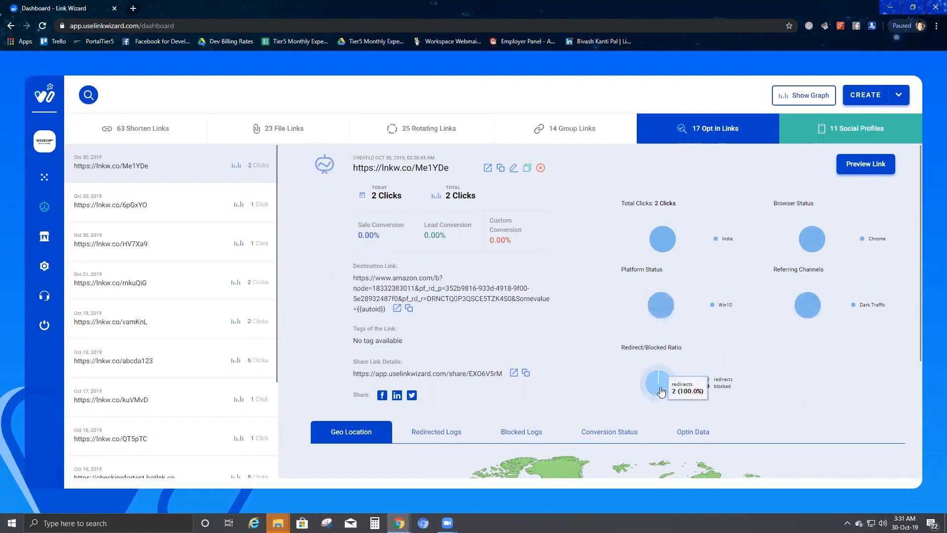
scroll(662, 391, "down", 3)
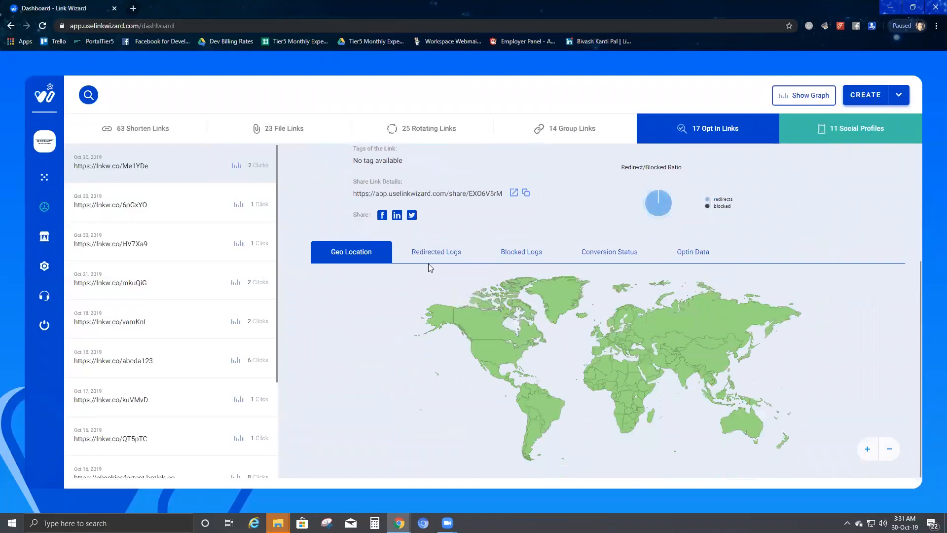
Step: Review the redirect log showing the two India/Chrome visits
left_click(436, 252)
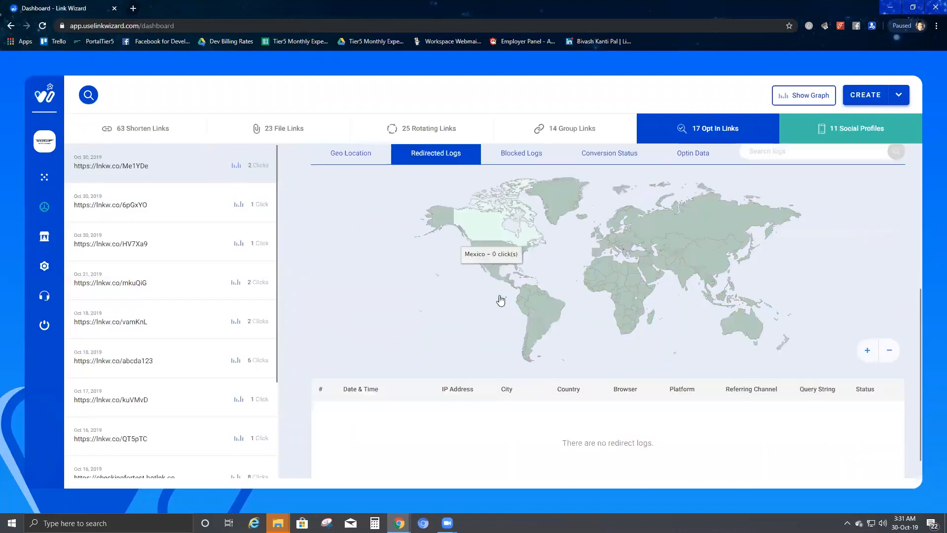
scroll(500, 286, "up", 3)
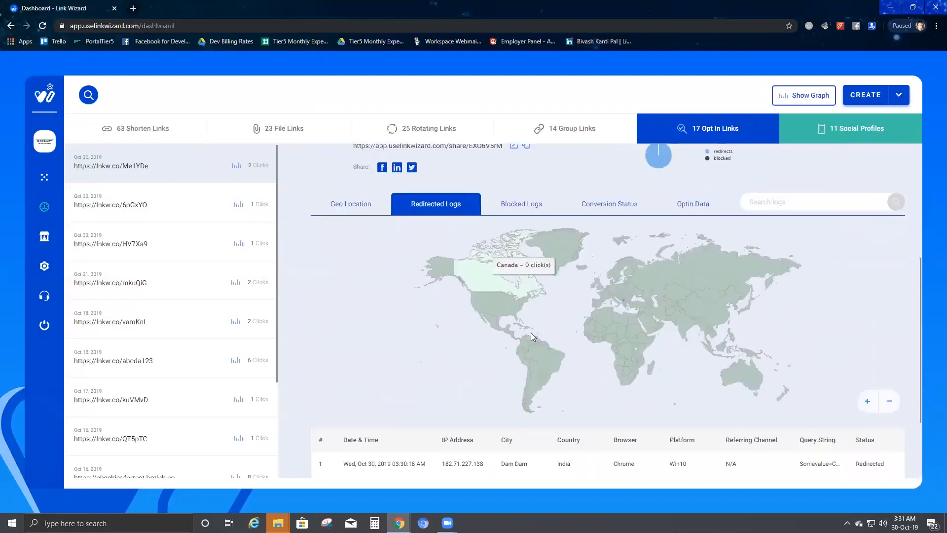
scroll(532, 337, "down", 2)
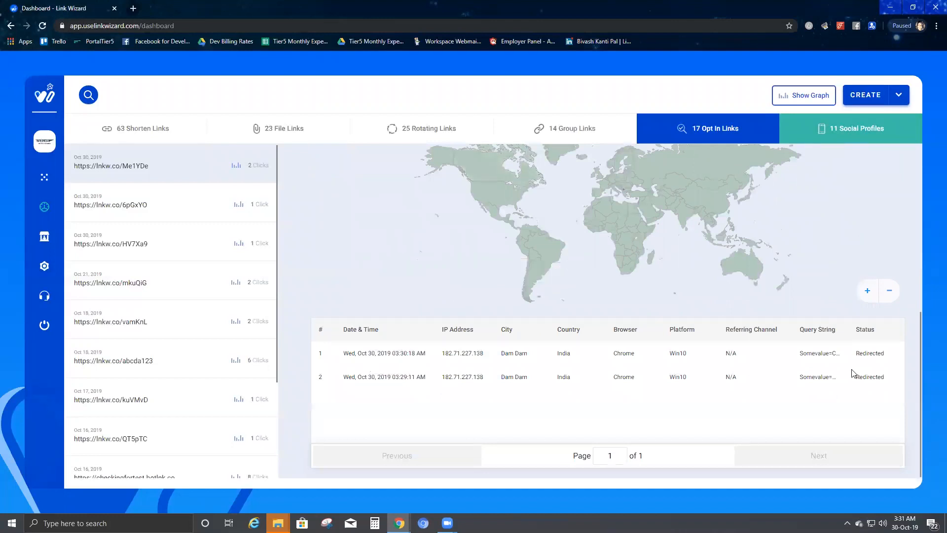
left_click_drag(886, 354, 340, 365)
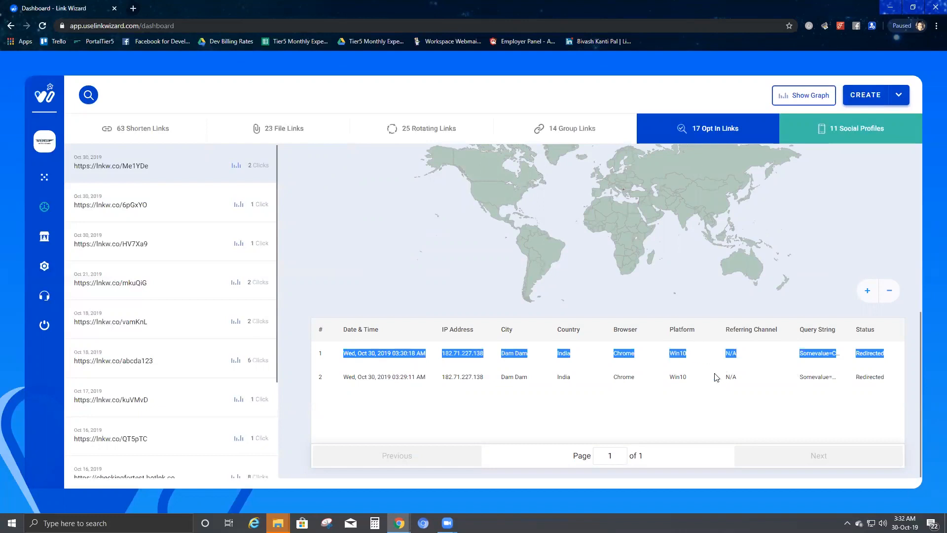
scroll(714, 373, "up", 3)
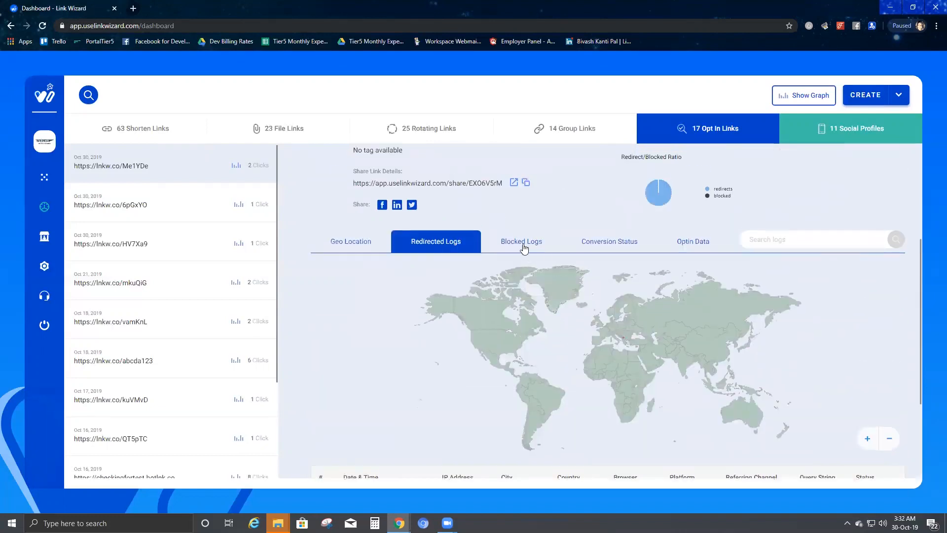
Step: Check the Blocked Logs and Conversion Status, both empty for this link
left_click(524, 251)
scroll(672, 364, "down", 3)
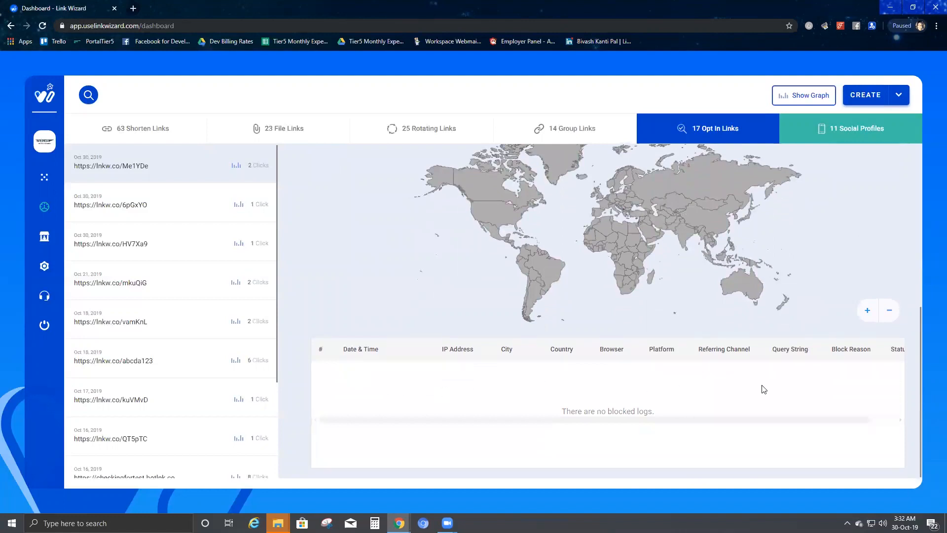
scroll(621, 306, "up", 3)
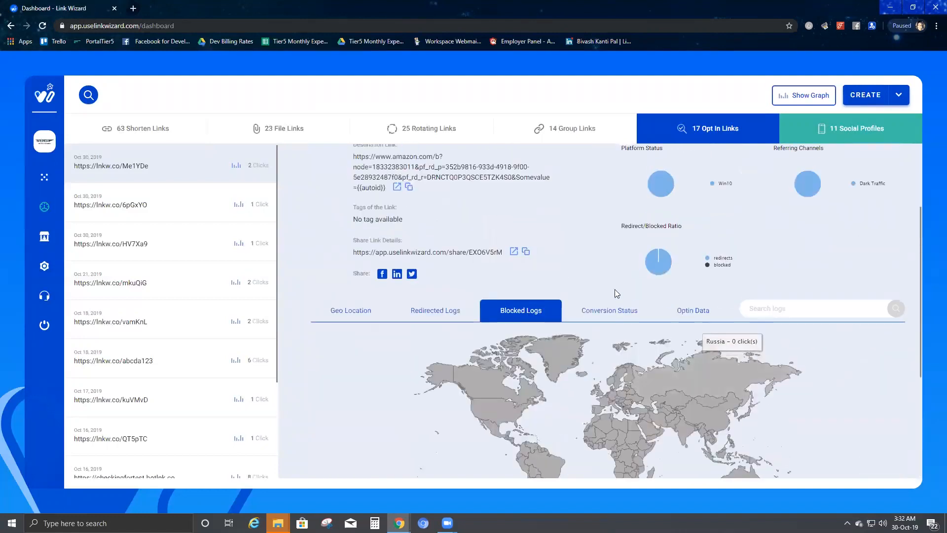
left_click(630, 317)
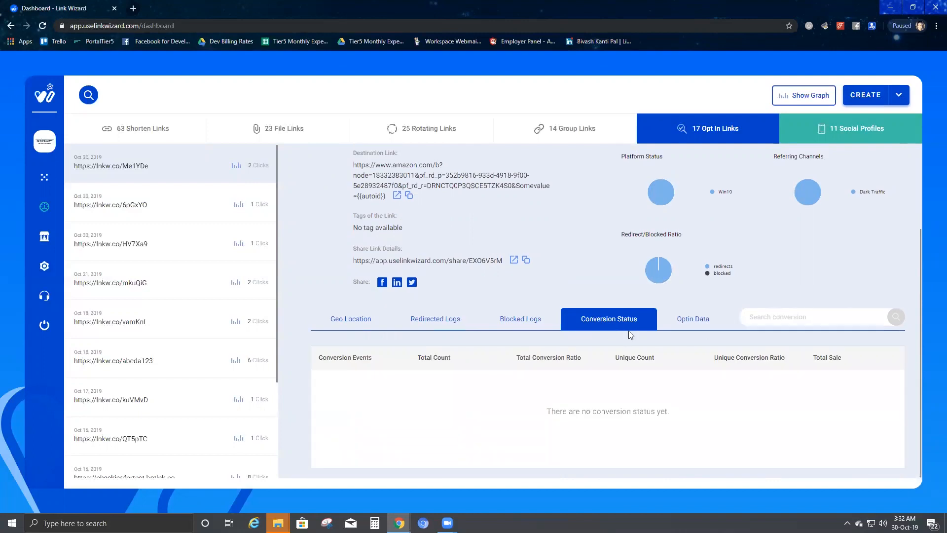
Step: Show the Optin Data table listing both sign-ups with name, email, phone number and opt-in time
left_click(689, 324)
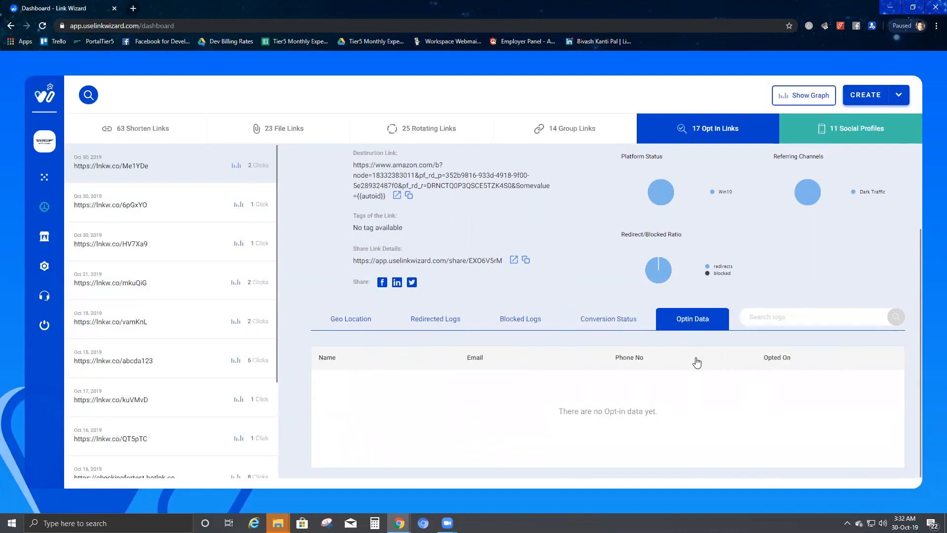
scroll(696, 360, "down", 1)
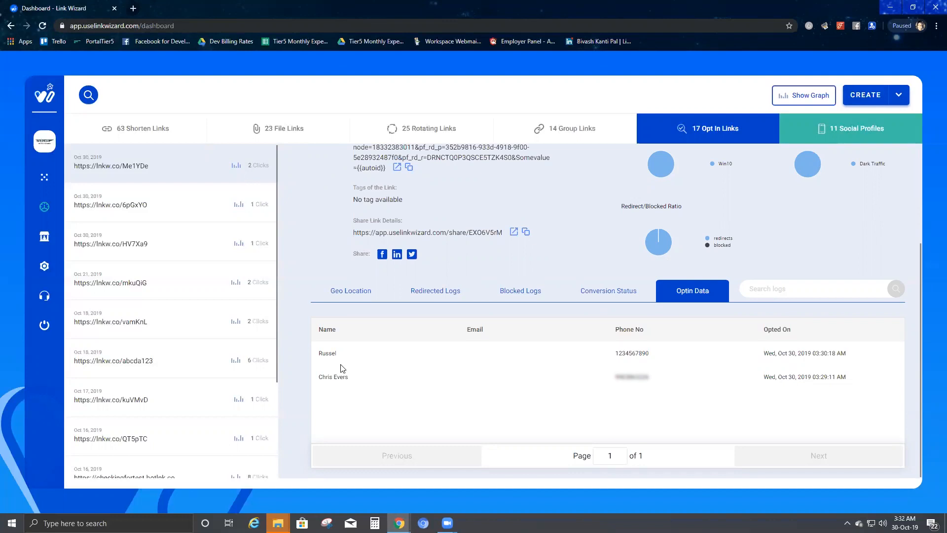
left_click_drag(318, 352, 691, 402)
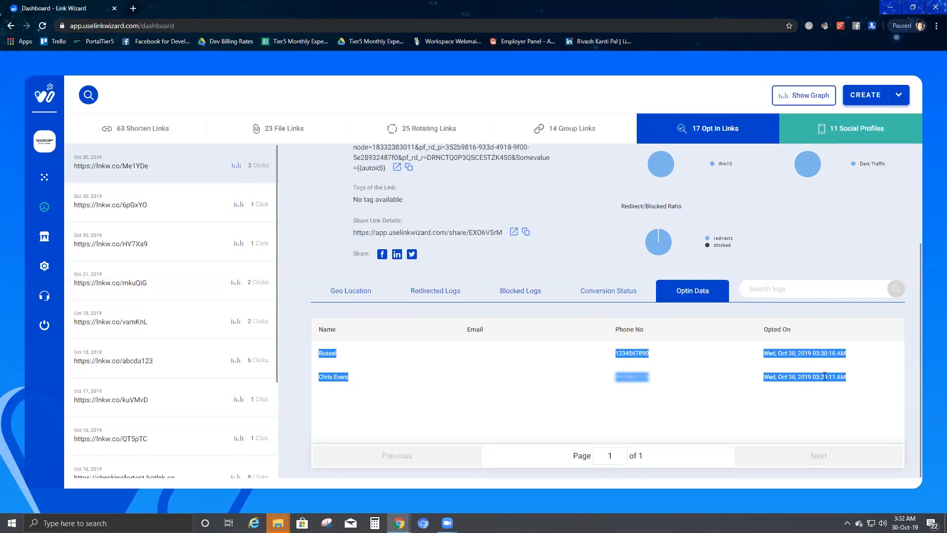
left_click(800, 366)
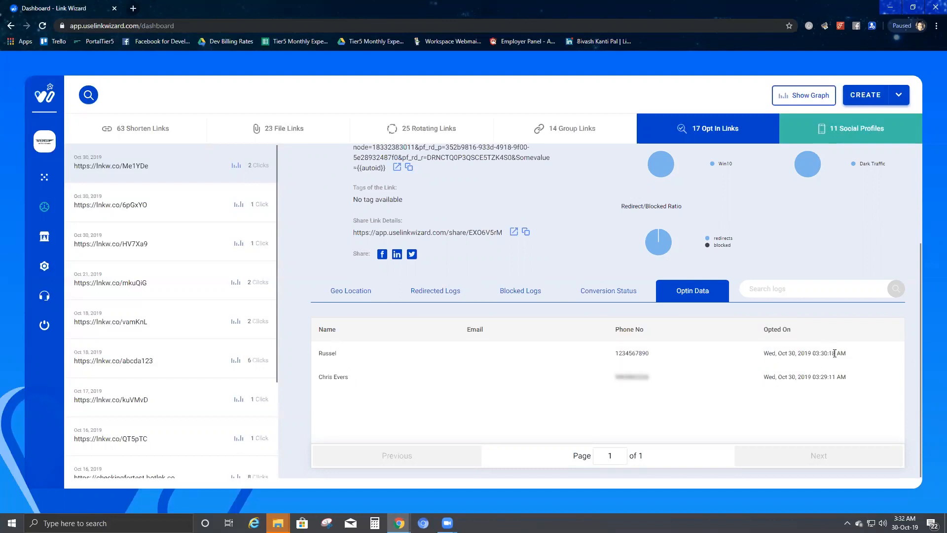